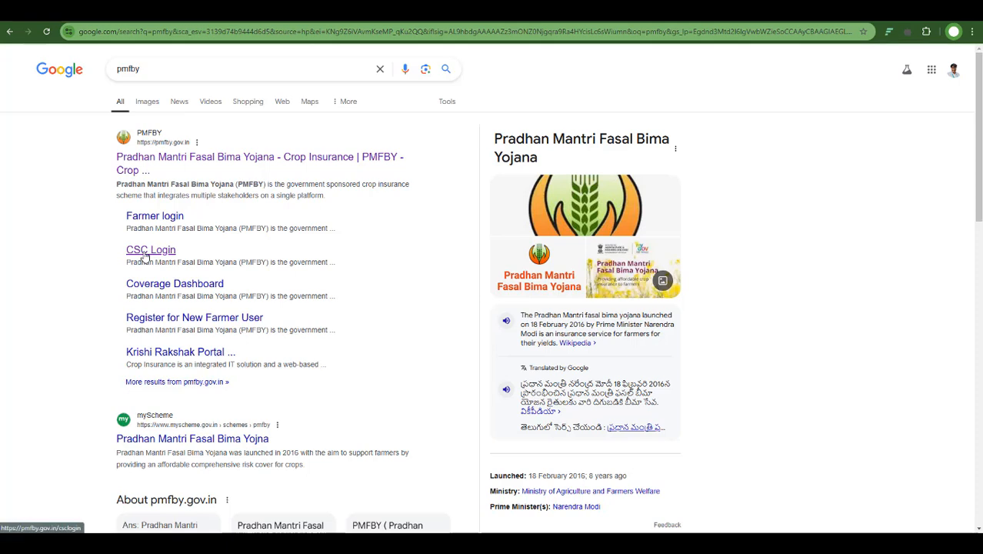
- Open the PMFBY CSC Login page from the search results and start the CSC Connect sign-in
{"action": "left_click_drag", "start_coordinate": [113, 240], "coordinate": [200, 264]}
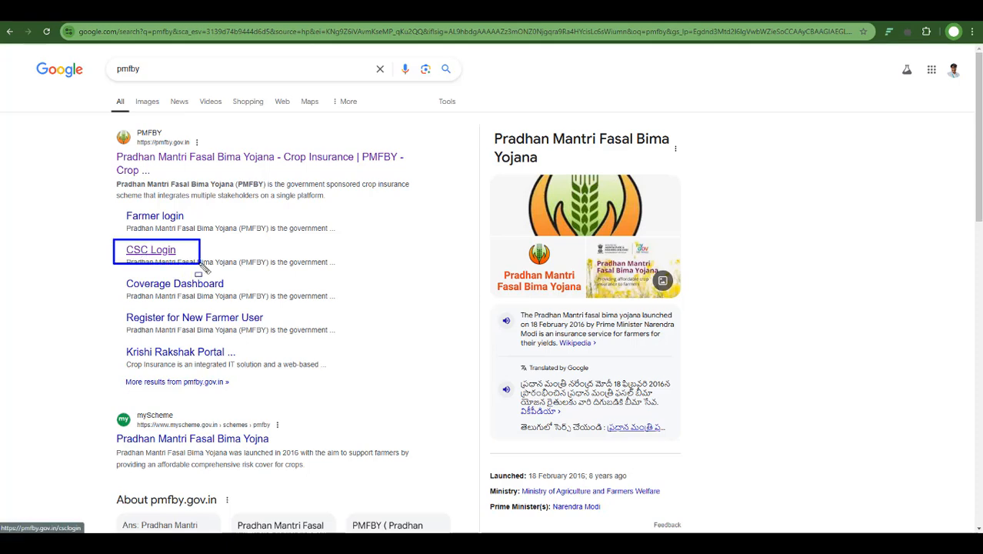
{"action": "left_click", "coordinate": [160, 251]}
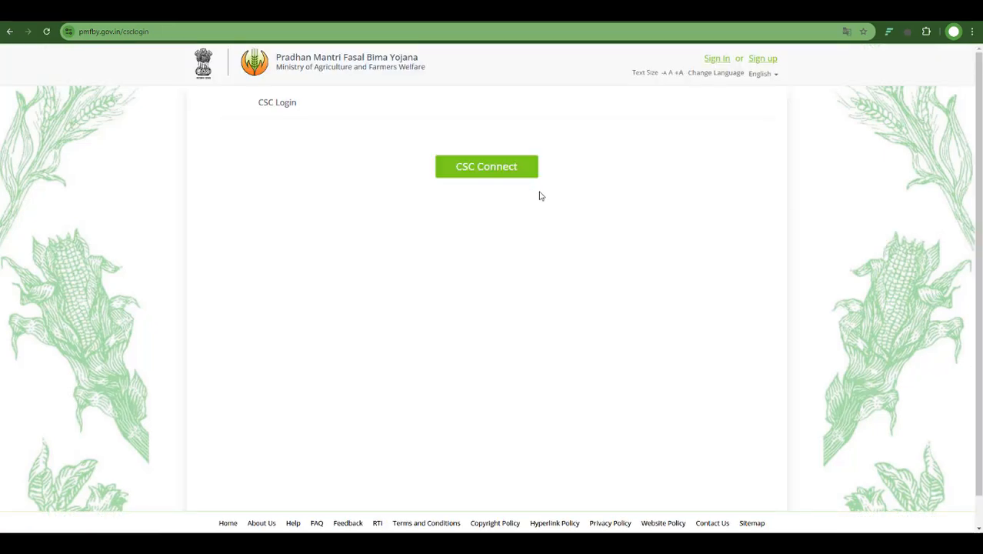
{"action": "left_click_drag", "start_coordinate": [420, 145], "coordinate": [550, 199]}
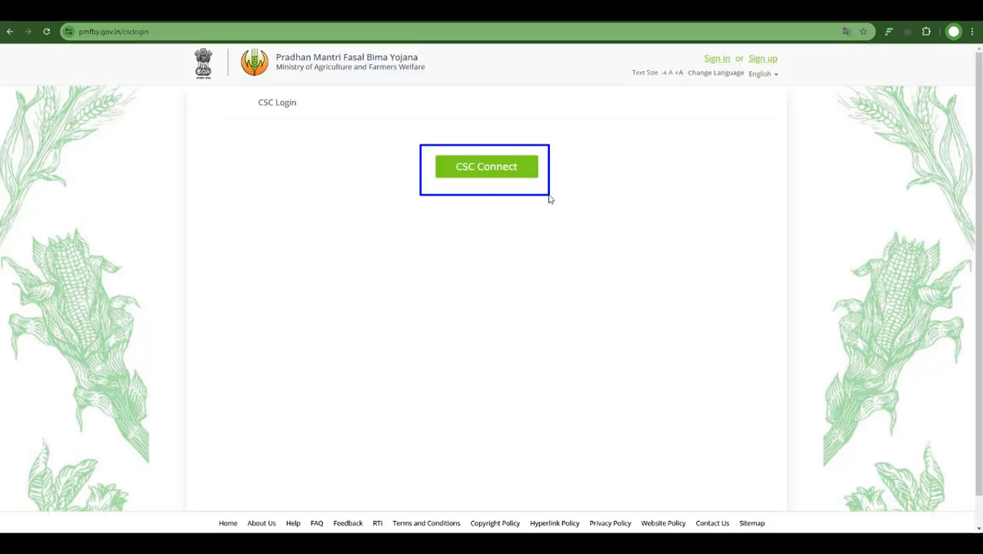
{"action": "left_click", "coordinate": [502, 167]}
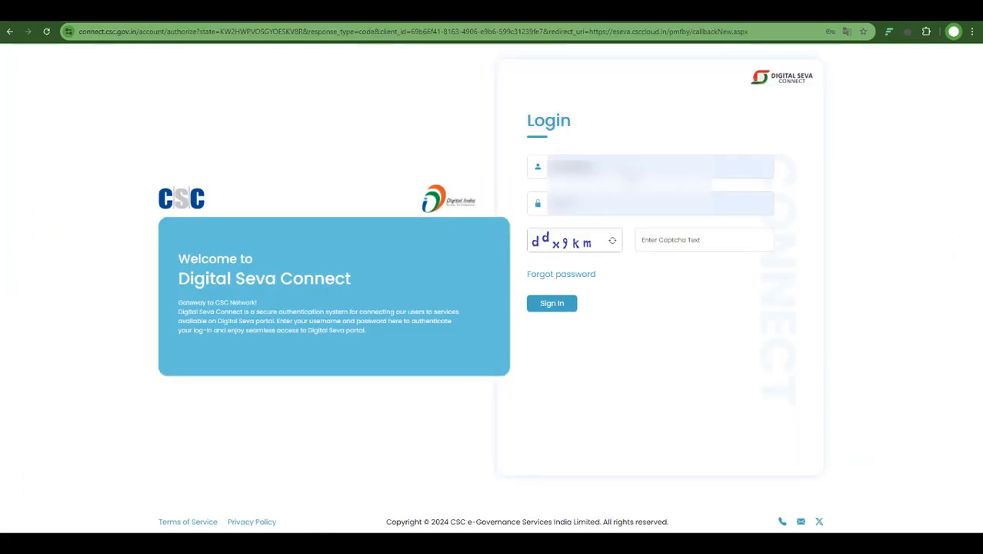
- Enter the captcha text and sign in to Digital Seva Connect with the saved username and password
{"action": "left_click_drag", "start_coordinate": [523, 150], "coordinate": [736, 188]}
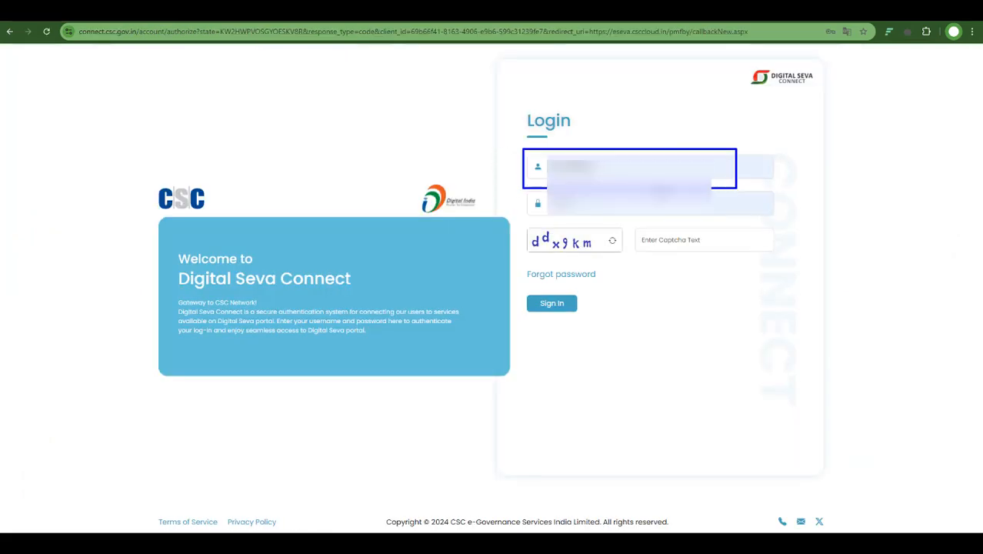
{"action": "mouse_move", "coordinate": [523, 187]}
{"action": "left_mouse_down"}
{"action": "mouse_move", "coordinate": [624, 207]}
{"action": "mouse_move", "coordinate": [691, 247]}
{"action": "mouse_move", "coordinate": [730, 252]}
{"action": "left_mouse_up"}
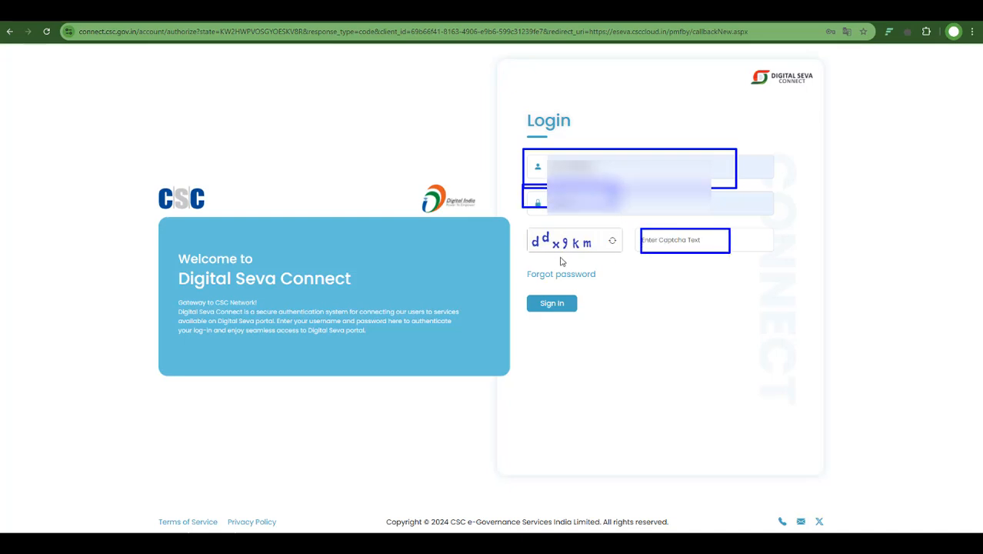
{"action": "left_click_drag", "start_coordinate": [561, 316], "coordinate": [610, 336]}
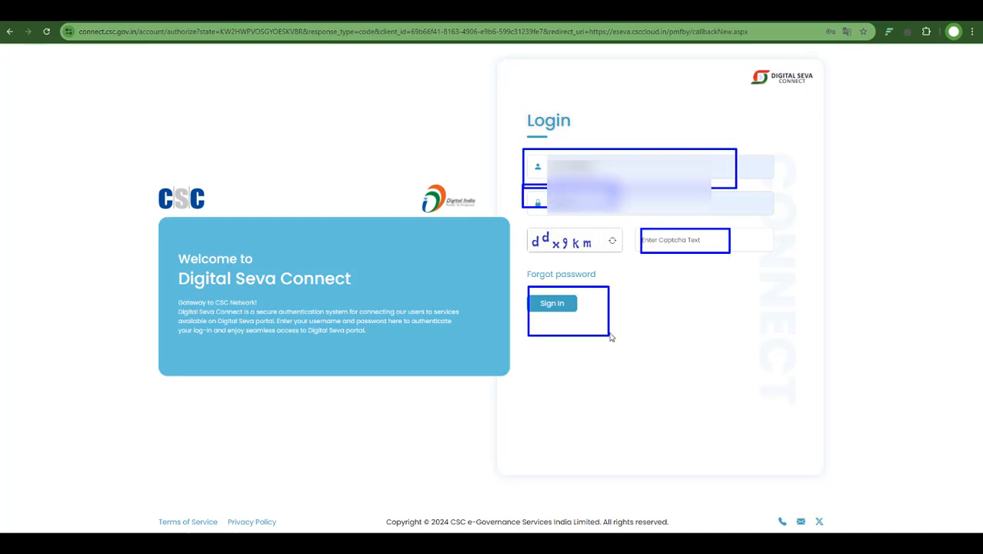
{"action": "left_click", "coordinate": [678, 240]}
{"action": "type", "text": "dd"}
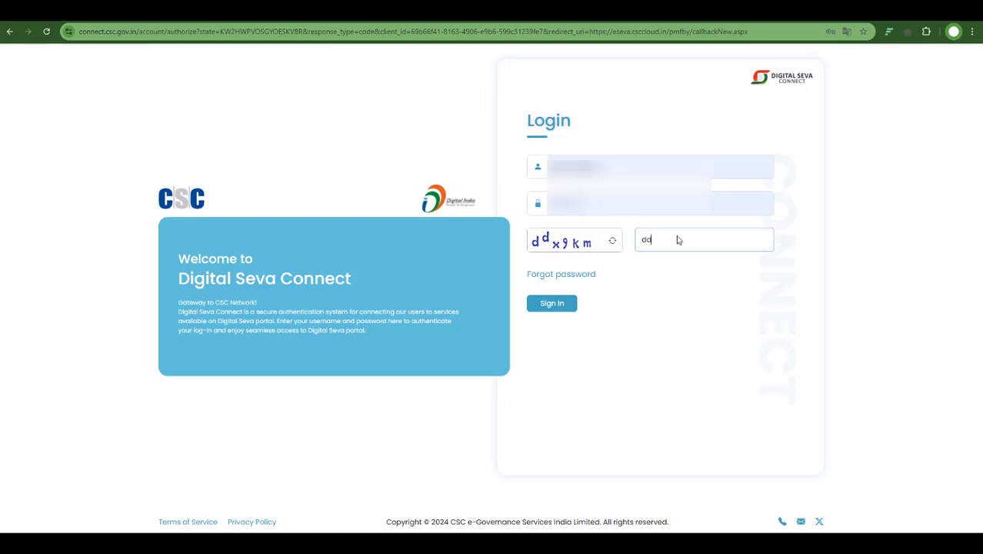
{"action": "type", "text": "x9km"}
{"action": "key", "text": "Return"}
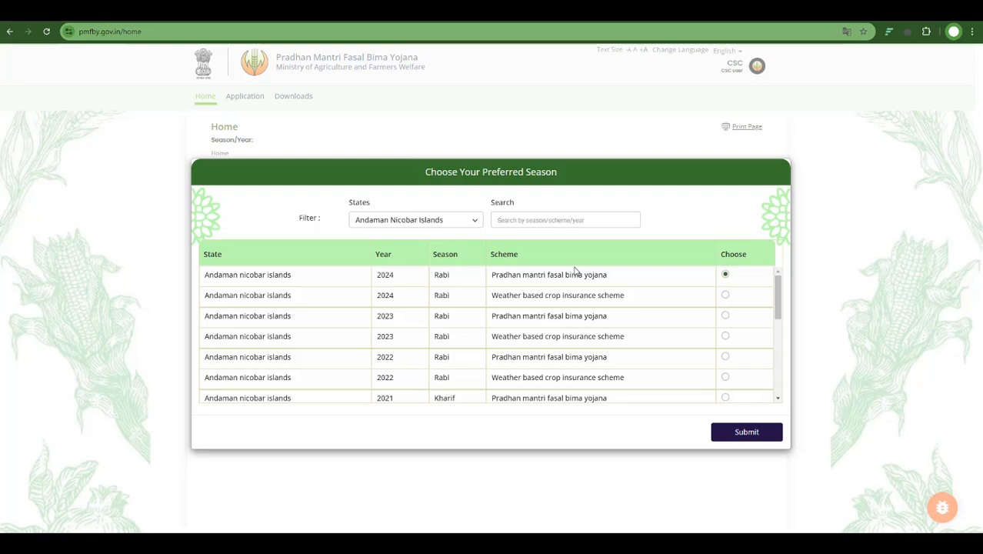
- Filter the seasons by ANDHRA PRADESH and choose the 2024 Rabi Pradhan Mantri Fasal Bima Yojana season
{"action": "left_click", "coordinate": [438, 222]}
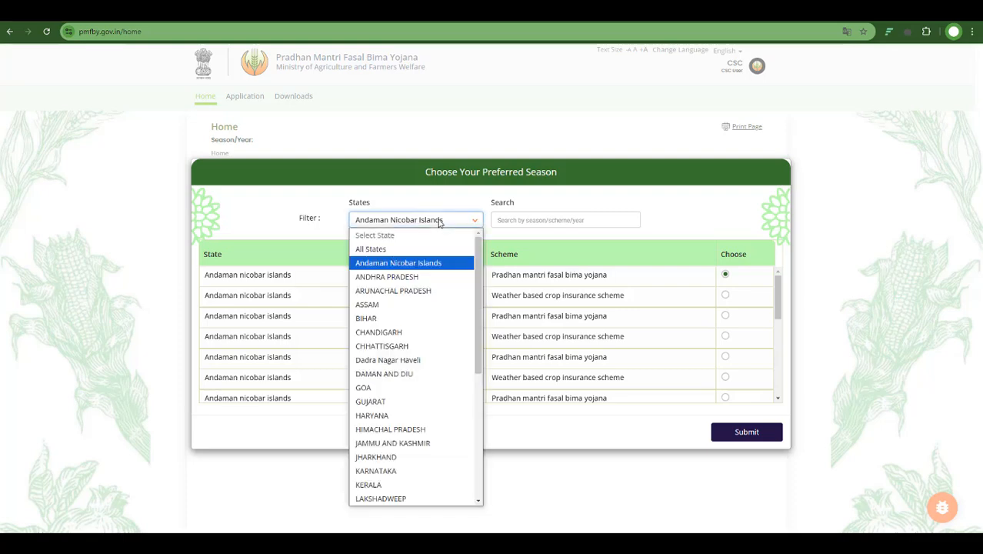
{"action": "left_click", "coordinate": [414, 278]}
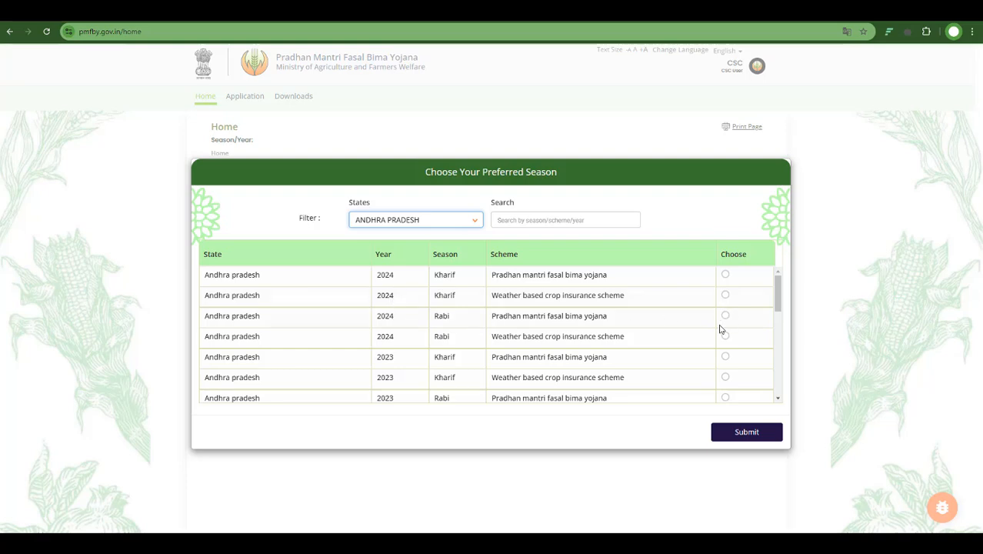
{"action": "mouse_move", "coordinate": [207, 306]}
{"action": "left_mouse_down"}
{"action": "mouse_move", "coordinate": [670, 341]}
{"action": "mouse_move", "coordinate": [753, 326]}
{"action": "left_mouse_up"}
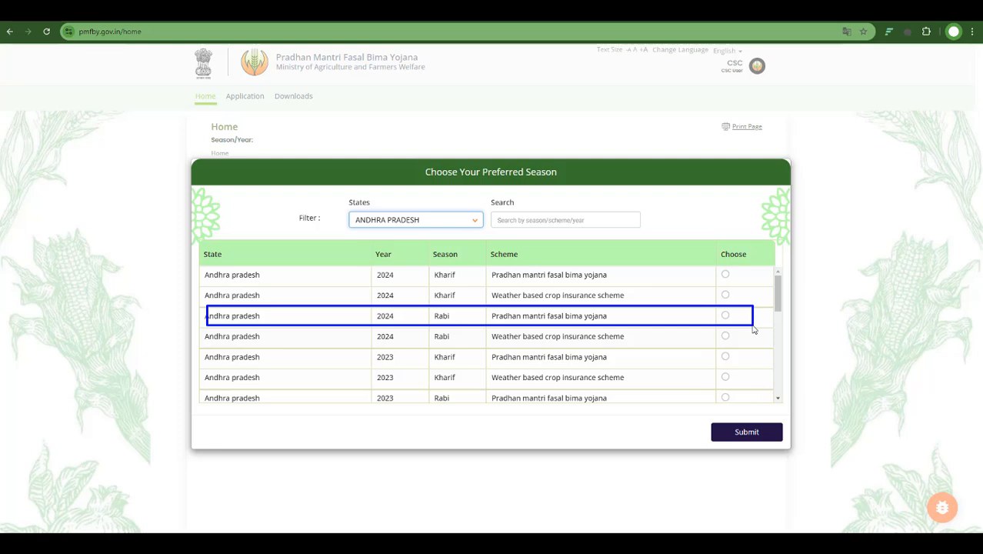
{"action": "left_click", "coordinate": [725, 316]}
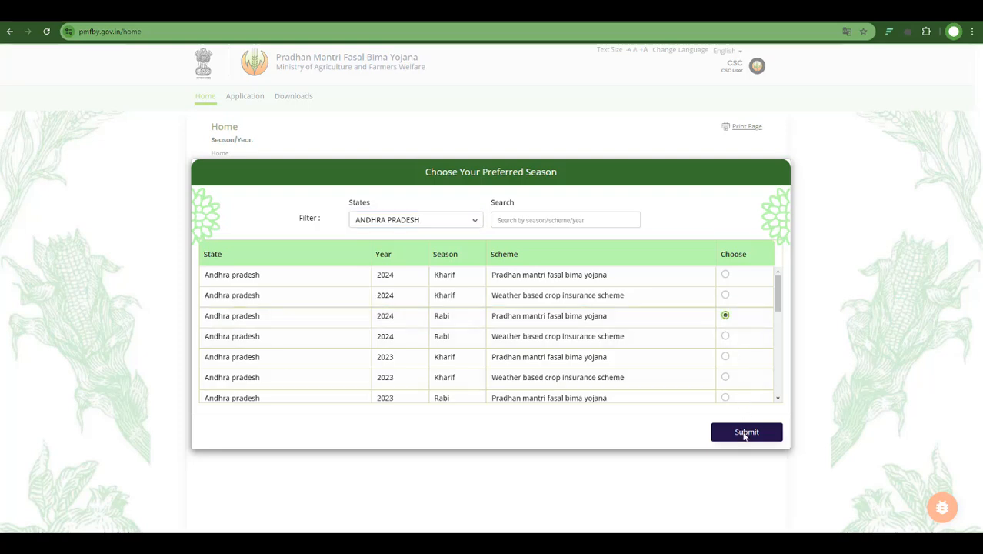
{"action": "left_click", "coordinate": [744, 433]}
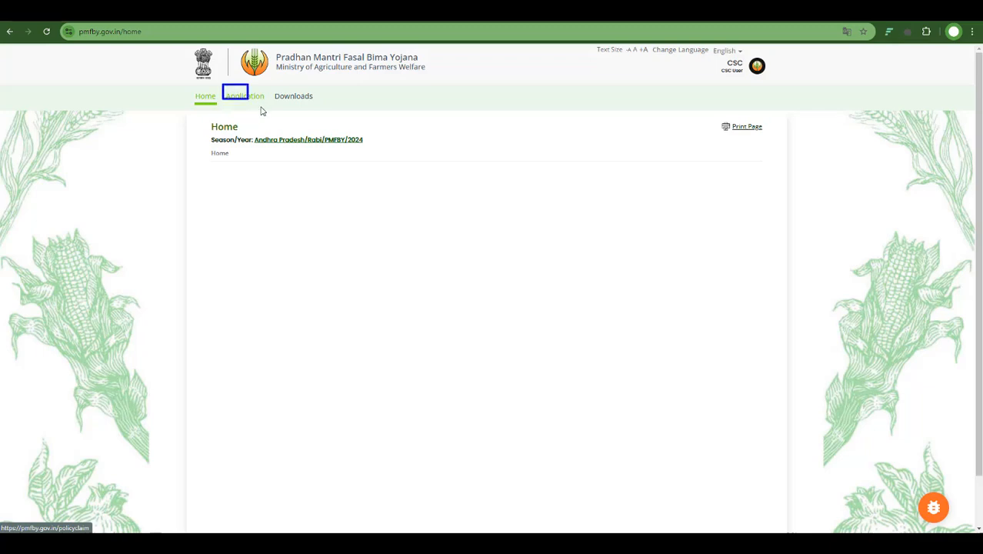
- Open the CSC Application Form from the Application section
{"action": "left_click", "coordinate": [254, 99]}
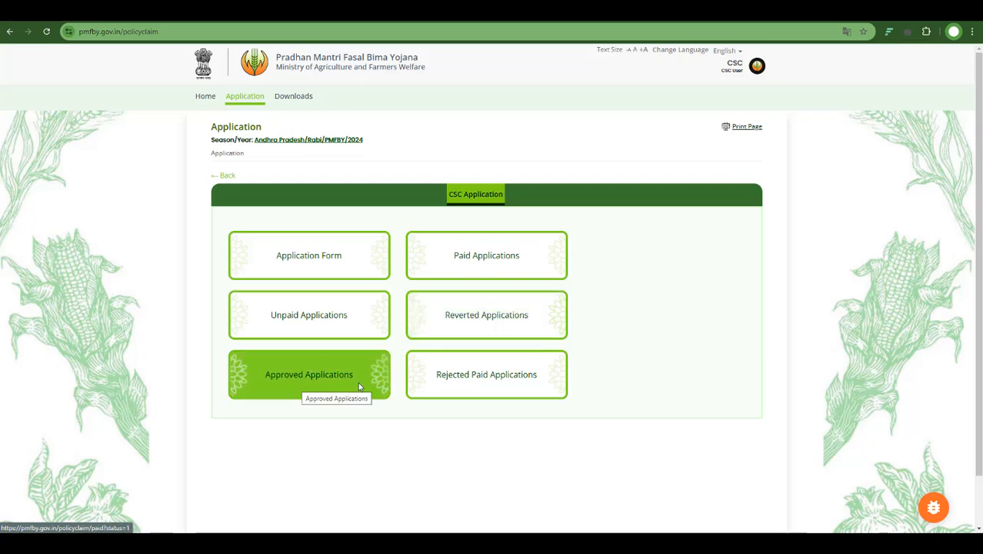
{"action": "left_click", "coordinate": [343, 276]}
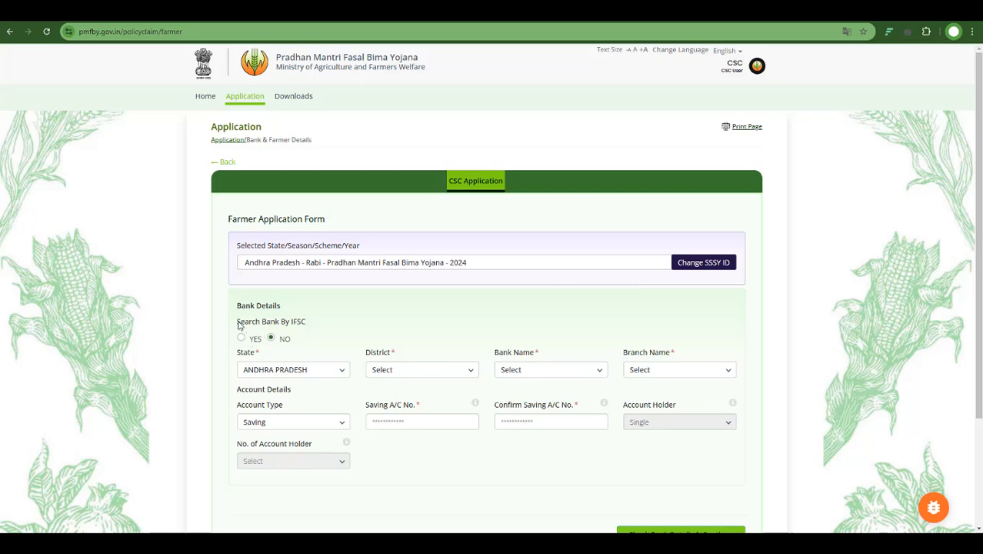
- Search the bank by IFSC, entering and verifying IFSC code SBIN0007084
{"action": "left_click_drag", "start_coordinate": [234, 311], "coordinate": [310, 330]}
{"action": "left_click_drag", "start_coordinate": [237, 333], "coordinate": [253, 341]}
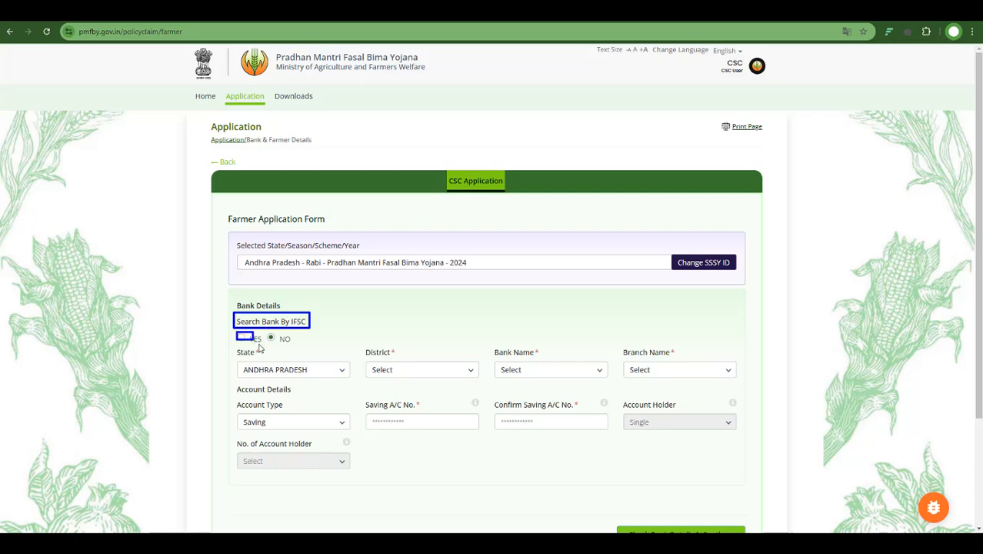
{"action": "left_click", "coordinate": [240, 338]}
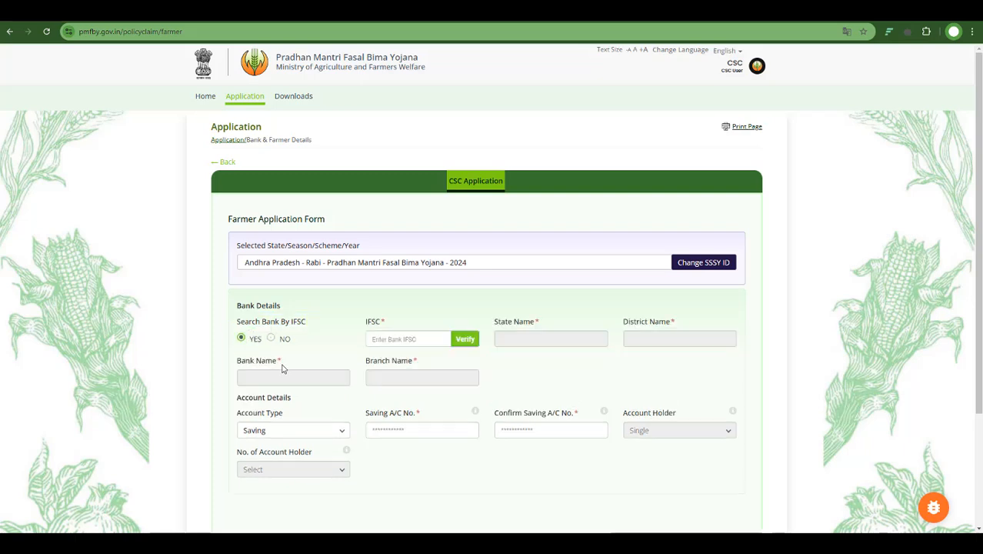
{"action": "left_click", "coordinate": [391, 340]}
{"action": "type", "text": "sbi"}
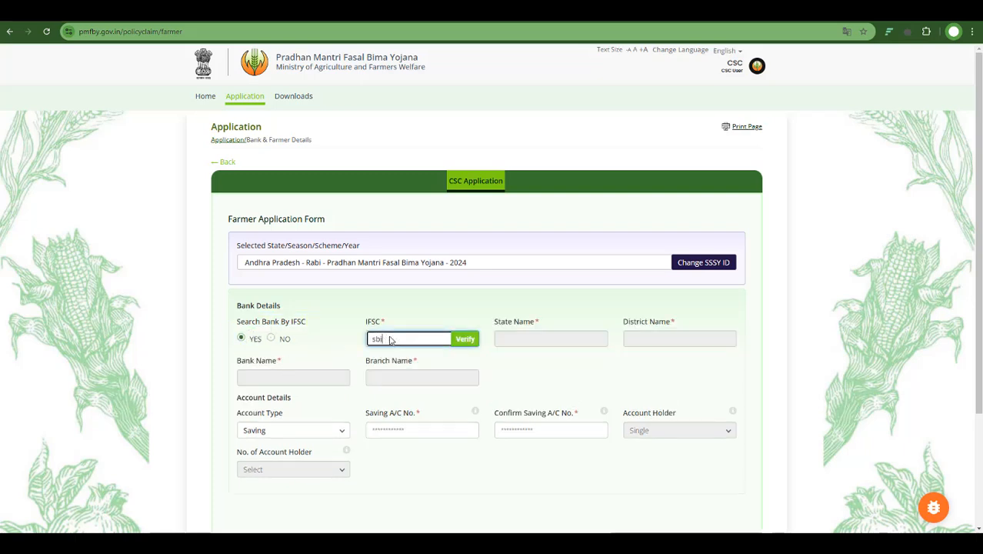
{"action": "key", "text": "BackSpace"}
{"action": "key", "text": "BackSpace"}
{"action": "key", "text": "BackSpace"}
{"action": "type", "text": "SBIN0007084"}
{"action": "left_click", "coordinate": [464, 340]}
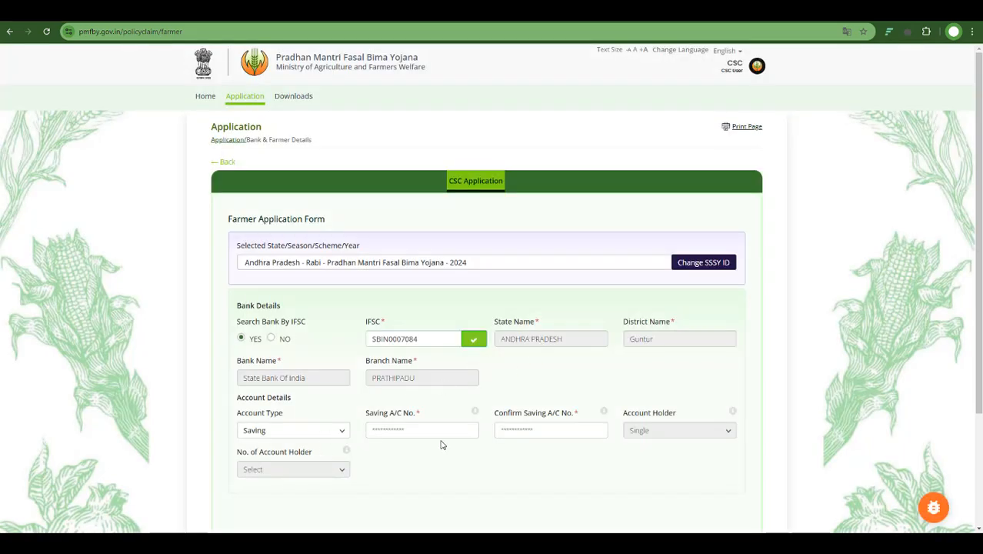
- Enter the farmer's savings account number in both the account number and confirmation fields
{"action": "scroll", "coordinate": [431, 431], "scroll_direction": "down", "scroll_amount": 2}
{"action": "left_click", "coordinate": [417, 329]}
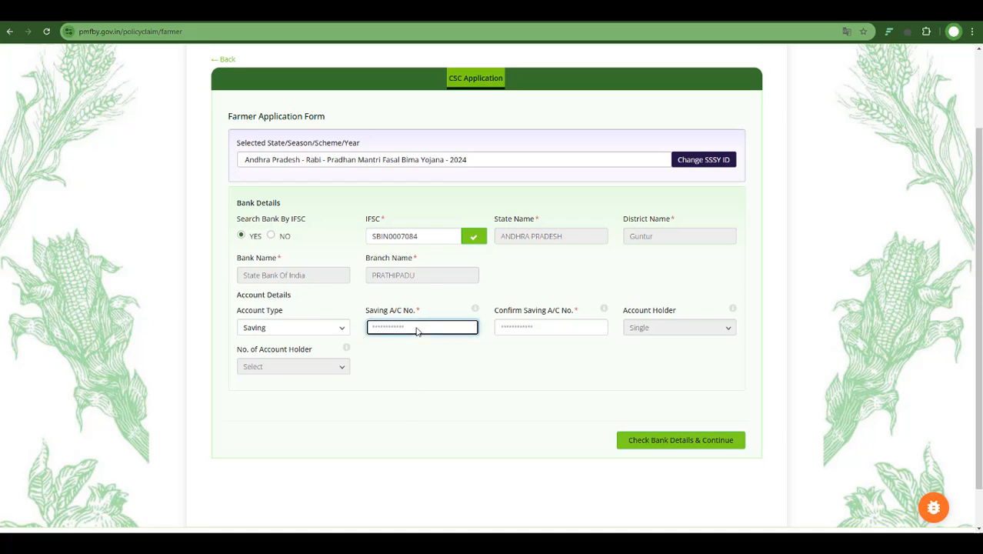
{"action": "type", "text": "•"}
{"action": "left_click", "coordinate": [550, 329]}
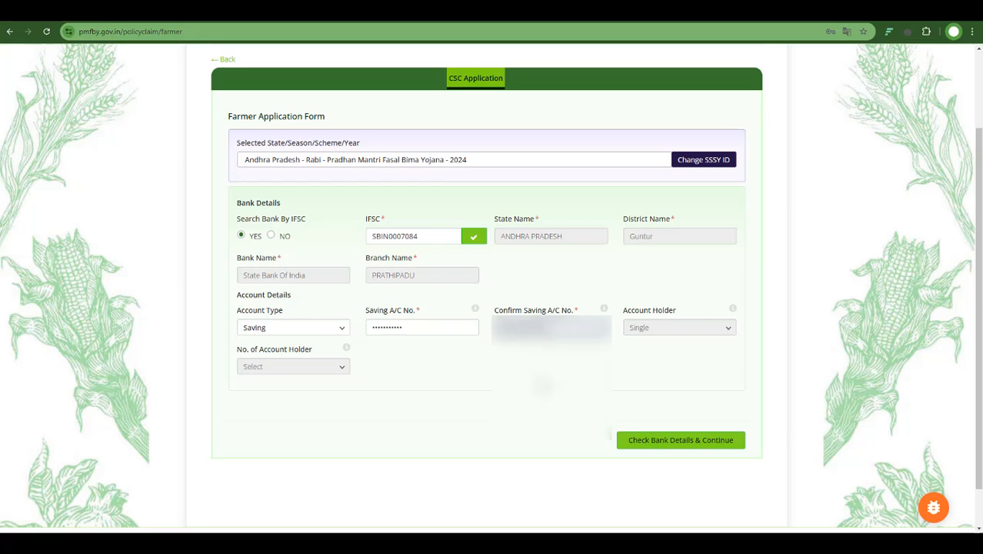
- Check the bank details and continue to the farmer details section
{"action": "left_click_drag", "start_coordinate": [603, 425], "coordinate": [761, 457]}
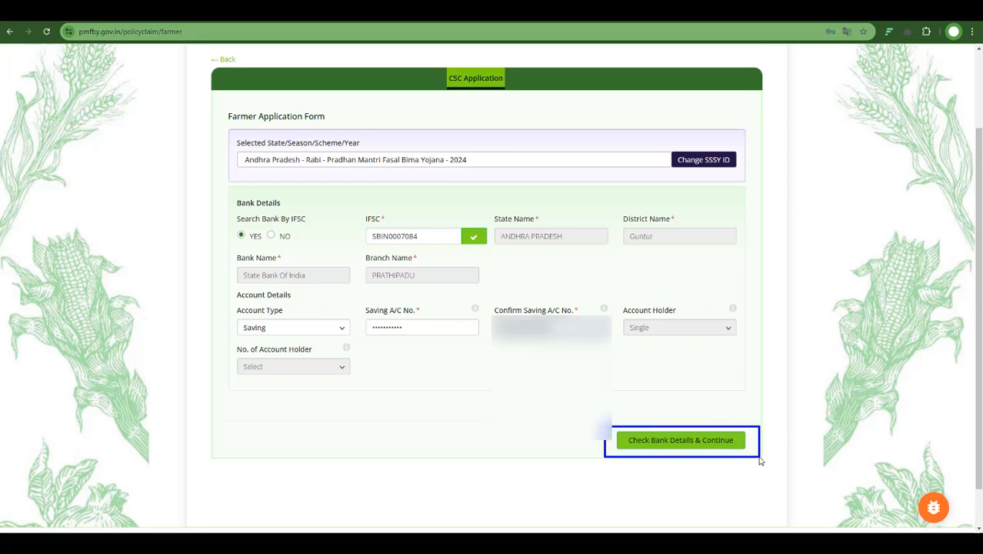
{"action": "key", "text": "Escape"}
{"action": "left_click", "coordinate": [665, 440]}
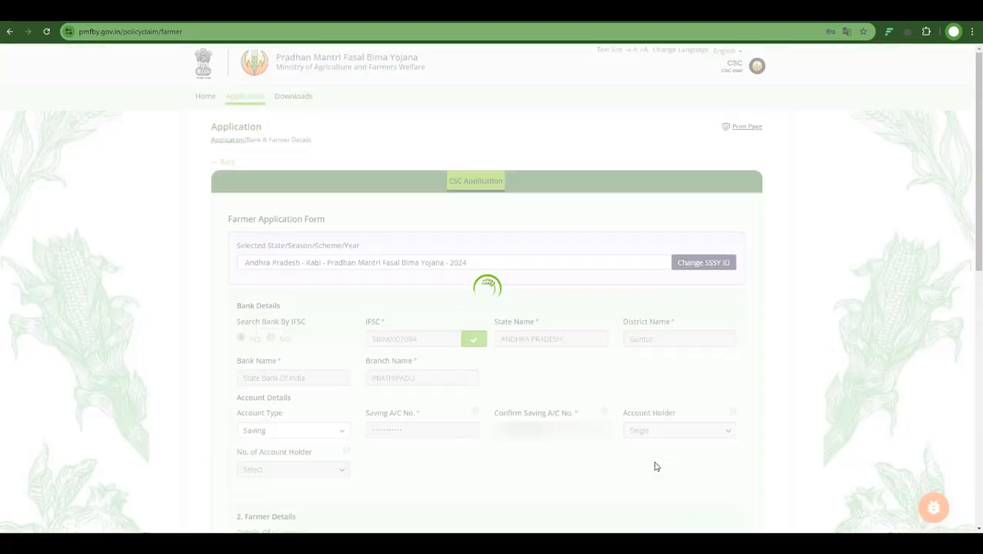
- Enter the farmer's name as per passbook and as per Aadhaar, then enter and verify the Aadhaar number
{"action": "scroll", "coordinate": [650, 430], "scroll_direction": "down", "scroll_amount": 5}
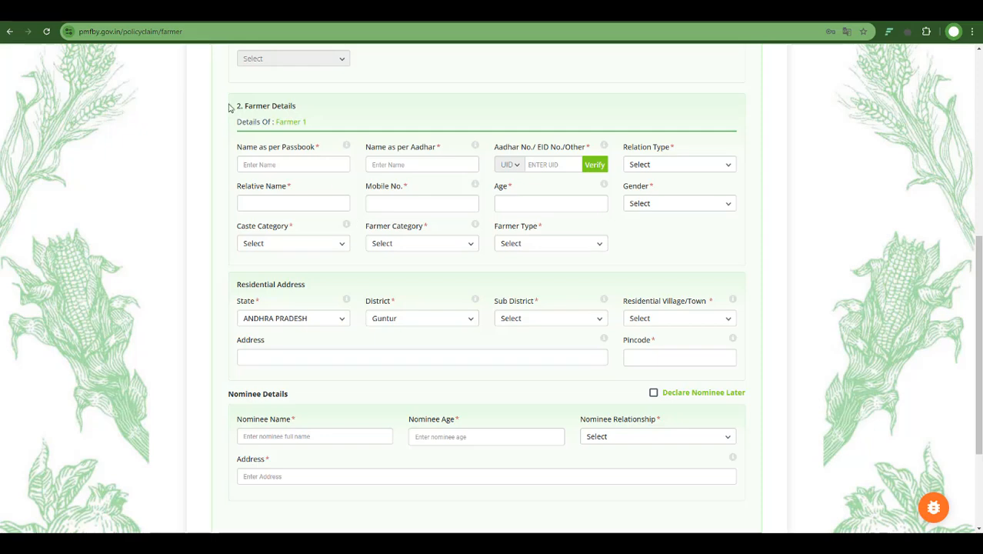
{"action": "mouse_move", "coordinate": [236, 98]}
{"action": "left_mouse_down"}
{"action": "mouse_move", "coordinate": [295, 122]}
{"action": "mouse_move", "coordinate": [304, 112]}
{"action": "left_mouse_up"}
{"action": "left_click", "coordinate": [295, 168]}
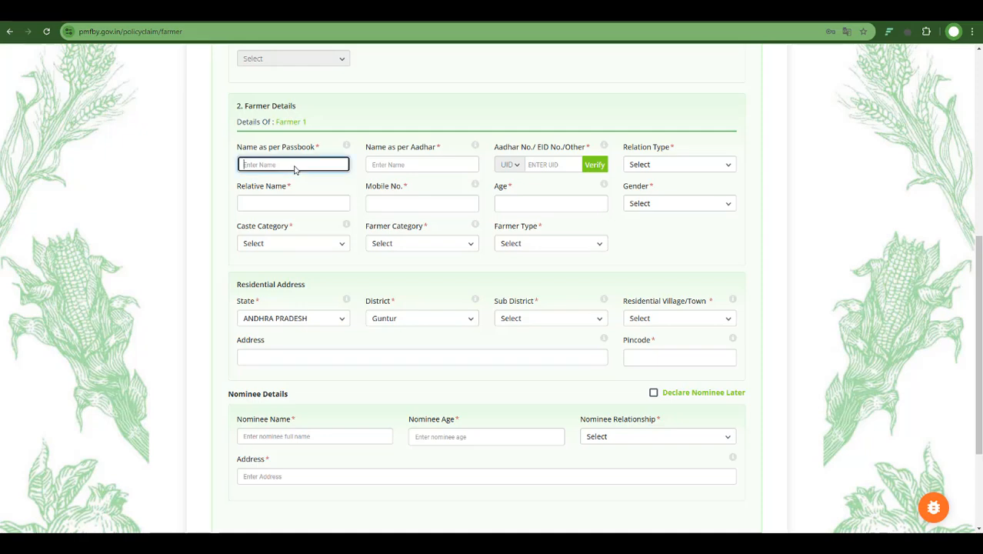
{"action": "type", "text": "K"}
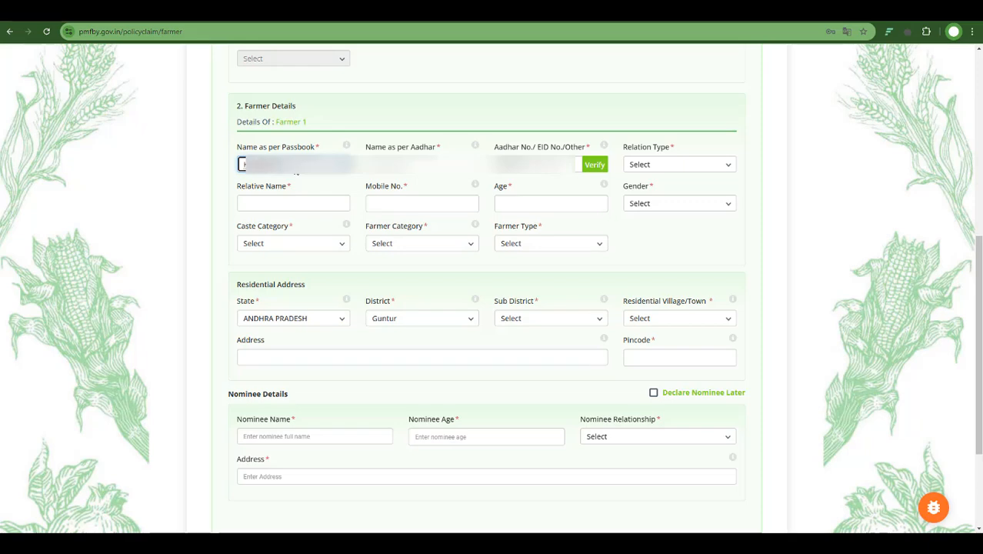
{"action": "key", "text": "Tab"}
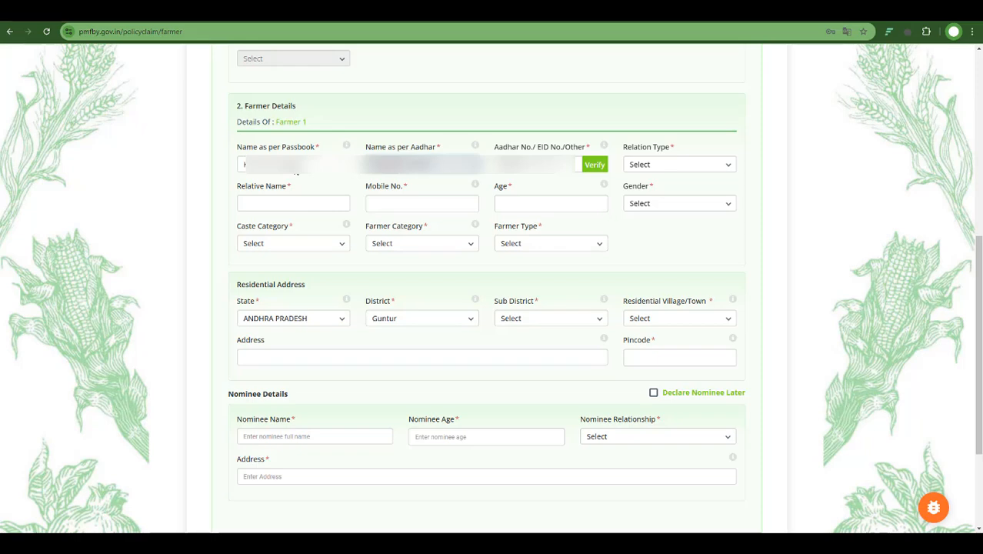
{"action": "left_click", "coordinate": [545, 171]}
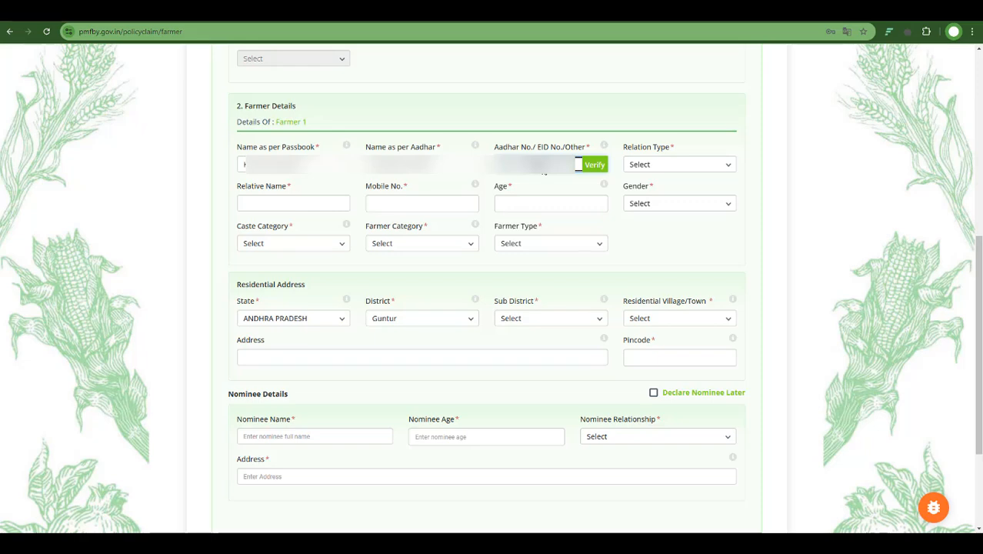
{"action": "left_click", "coordinate": [581, 165]}
- Set the relation type to W/O and fill in the relative's name, mobile number and age
{"action": "left_click", "coordinate": [674, 164]}
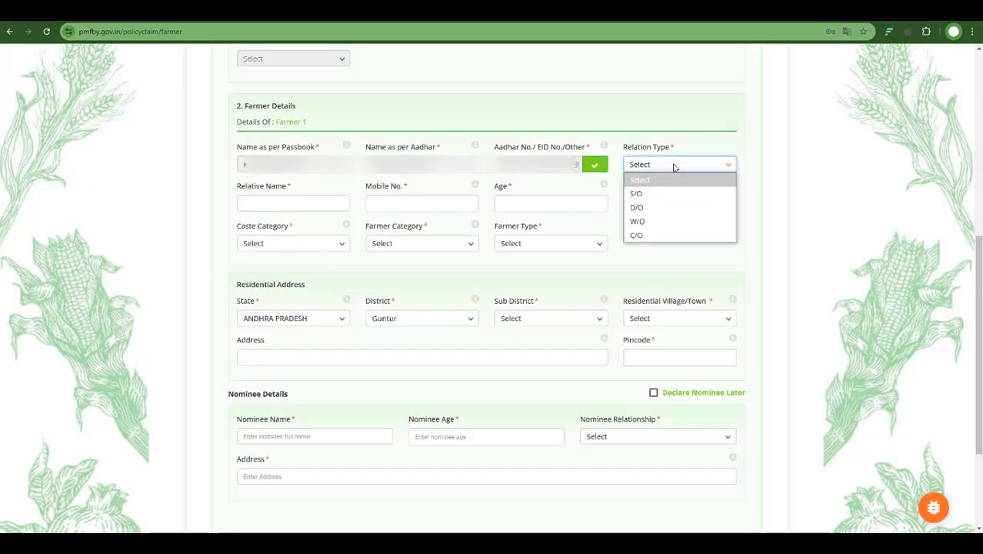
{"action": "left_click", "coordinate": [646, 224]}
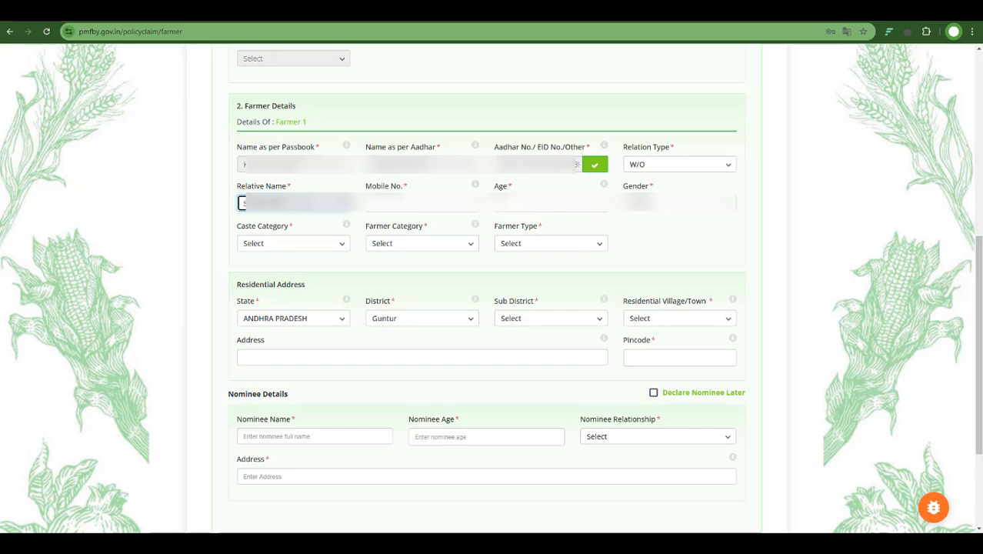
{"action": "key", "text": "Tab"}
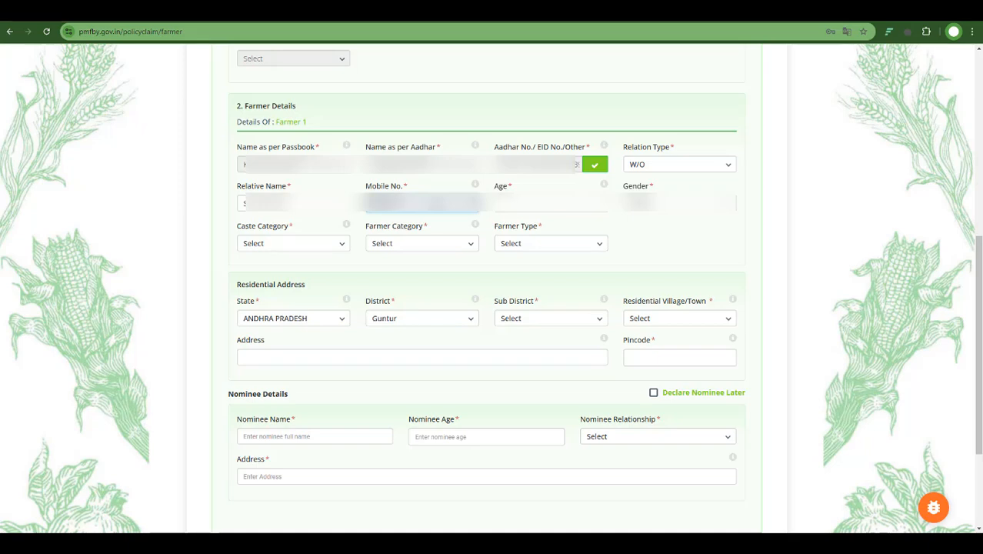
{"action": "key", "text": "Tab"}
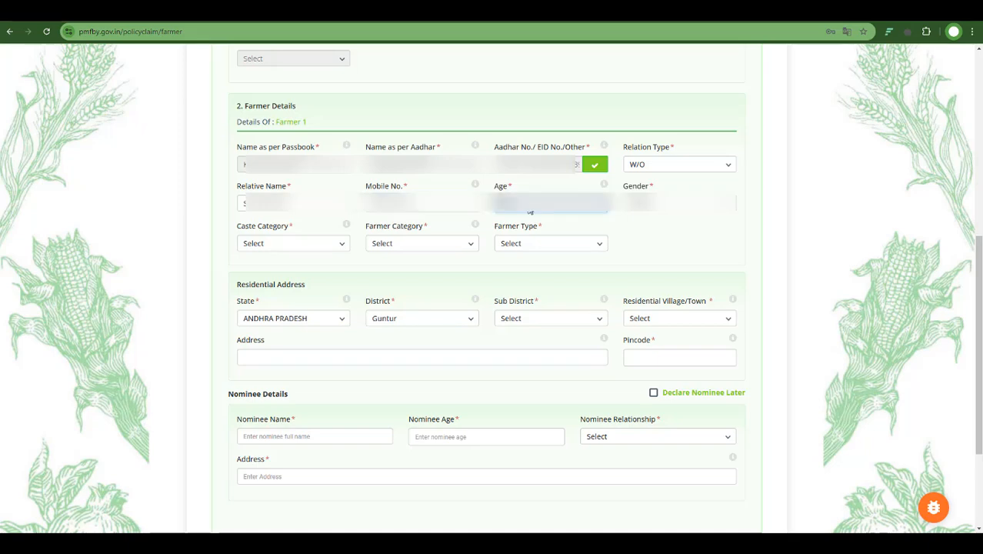
- Set the caste category to OBC
{"action": "left_click", "coordinate": [286, 244]}
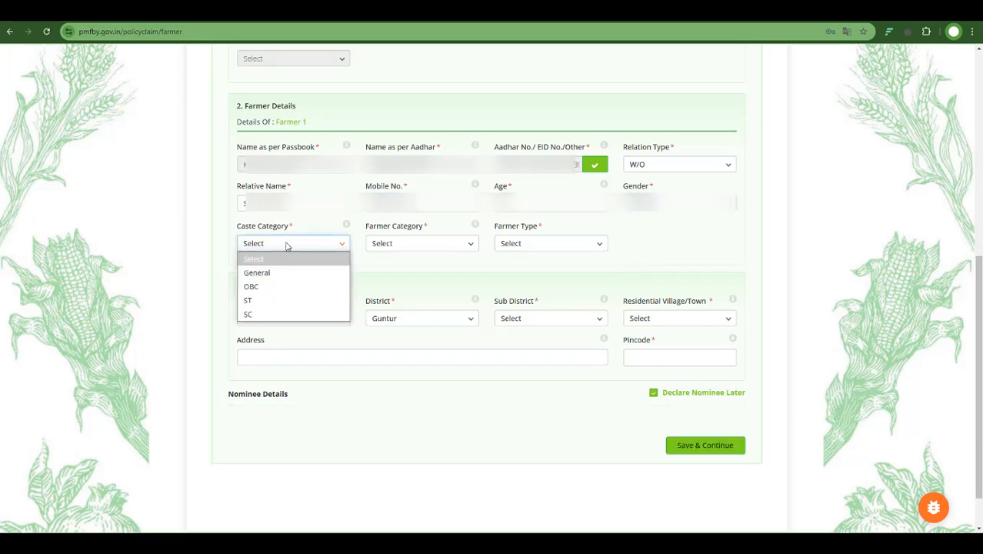
{"action": "left_click", "coordinate": [287, 288]}
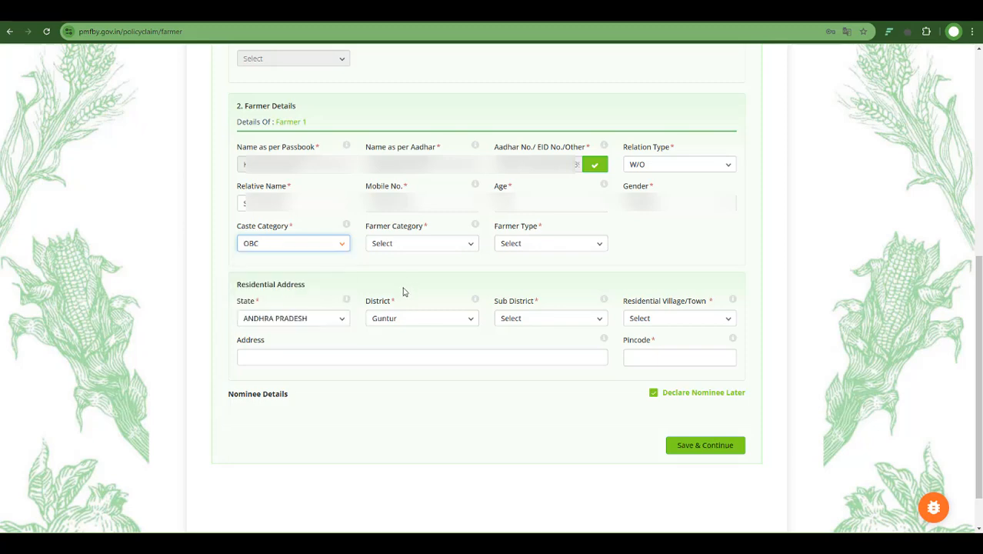
- Set the farmer category to Owner and the farmer type to Small
{"action": "left_click", "coordinate": [446, 246]}
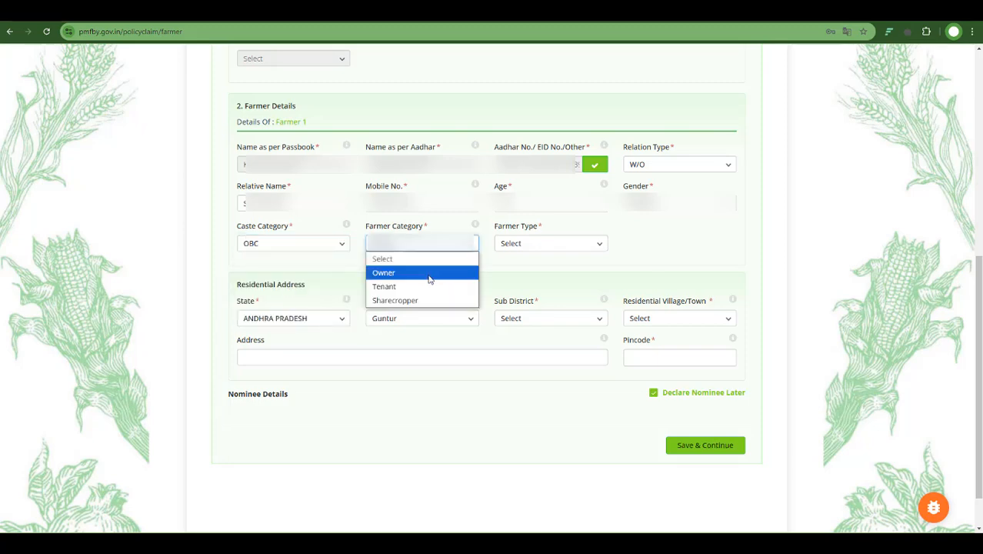
{"action": "left_click", "coordinate": [427, 273]}
{"action": "left_click", "coordinate": [554, 246]}
{"action": "left_click", "coordinate": [530, 272]}
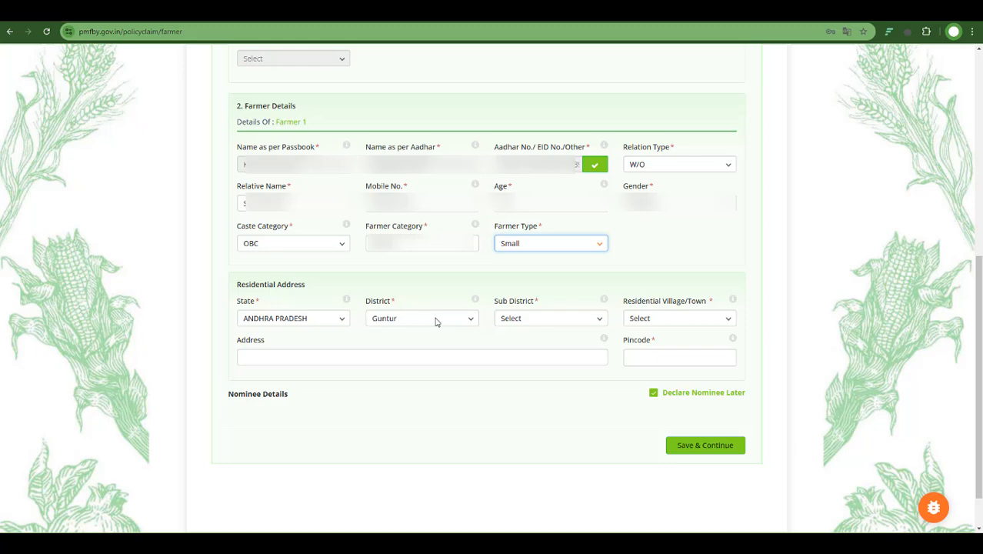
- Set the residential sub district to Prathipadu and the village/town to Kondepadu
{"action": "left_click", "coordinate": [555, 321]}
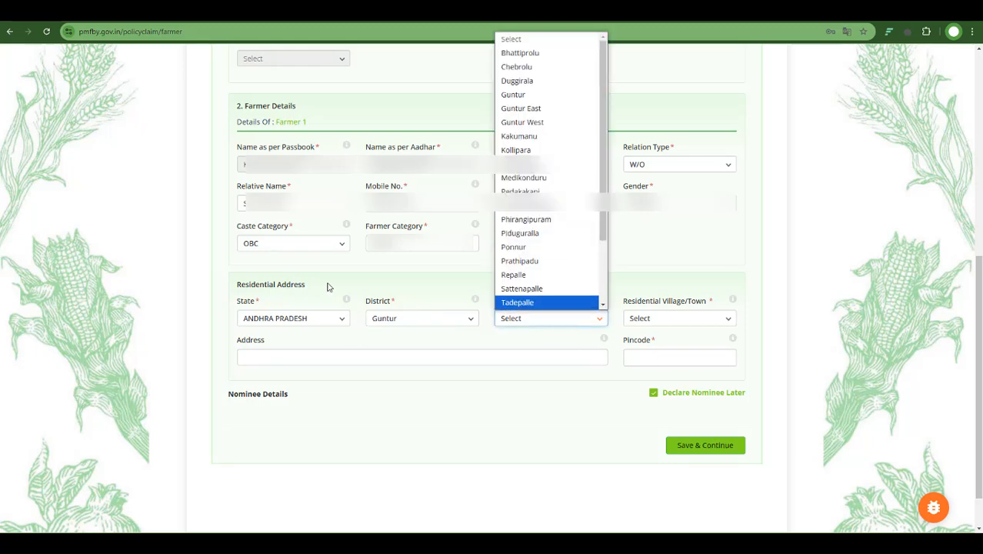
{"action": "left_click", "coordinate": [520, 261]}
{"action": "left_click", "coordinate": [698, 323]}
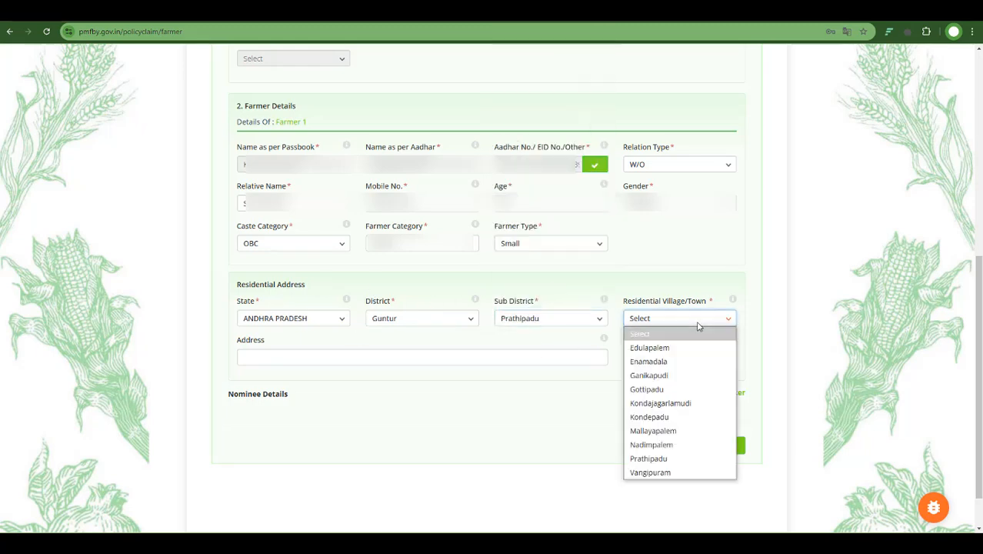
{"action": "left_click", "coordinate": [680, 417]}
- Enter the farmer's pincode and residential address, then save and continue to the crop details
{"action": "left_click", "coordinate": [681, 359]}
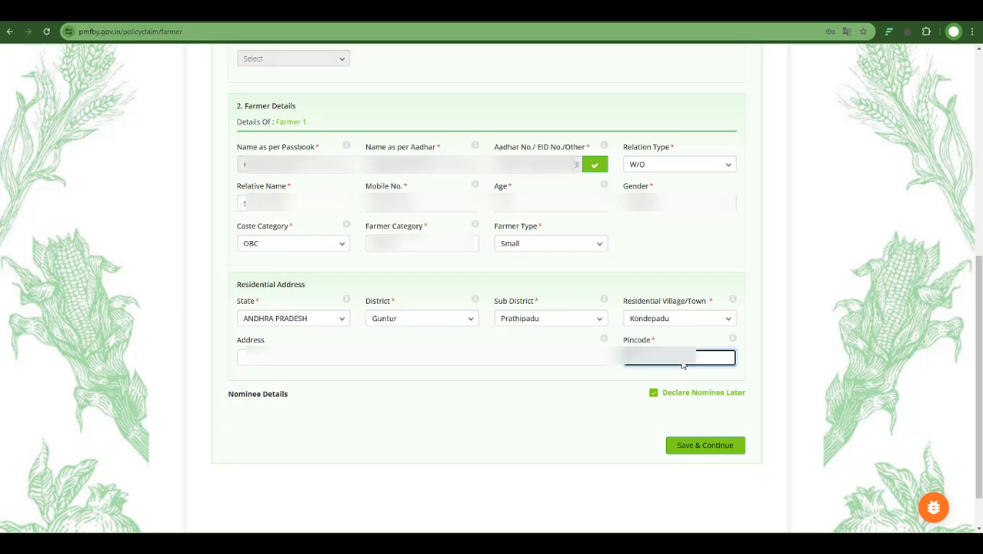
{"action": "left_click", "coordinate": [542, 362]}
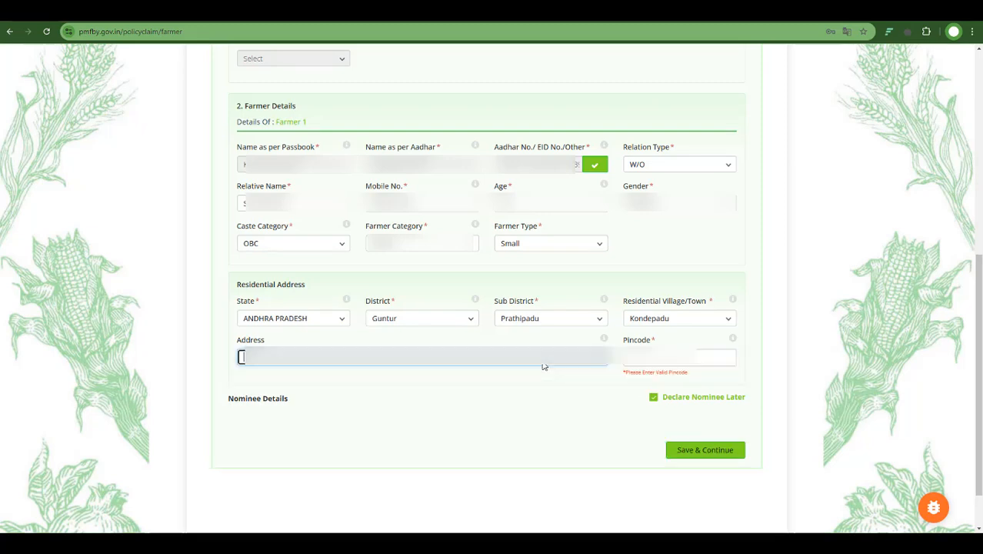
{"action": "type", "text": "Kondepadu"}
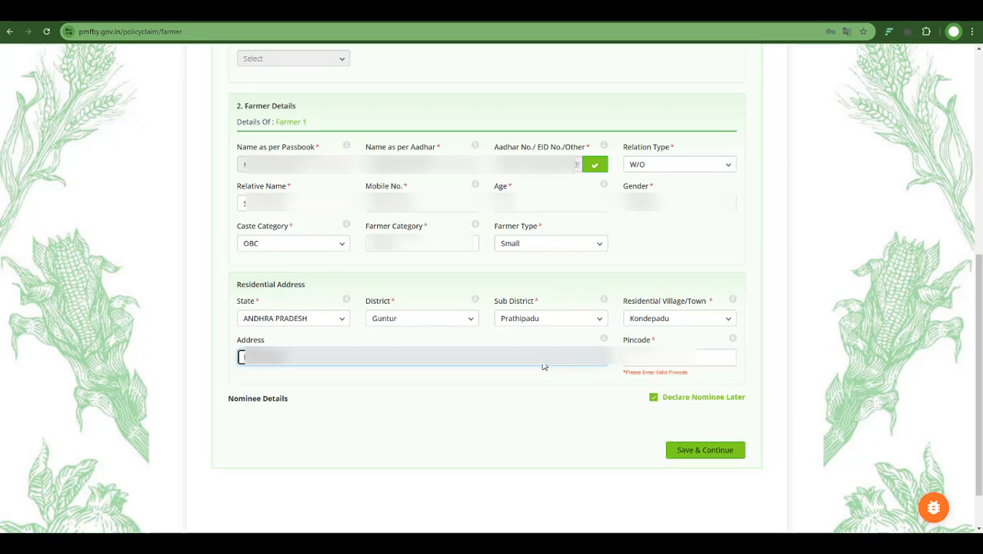
{"action": "type", "text": "thipadu"}
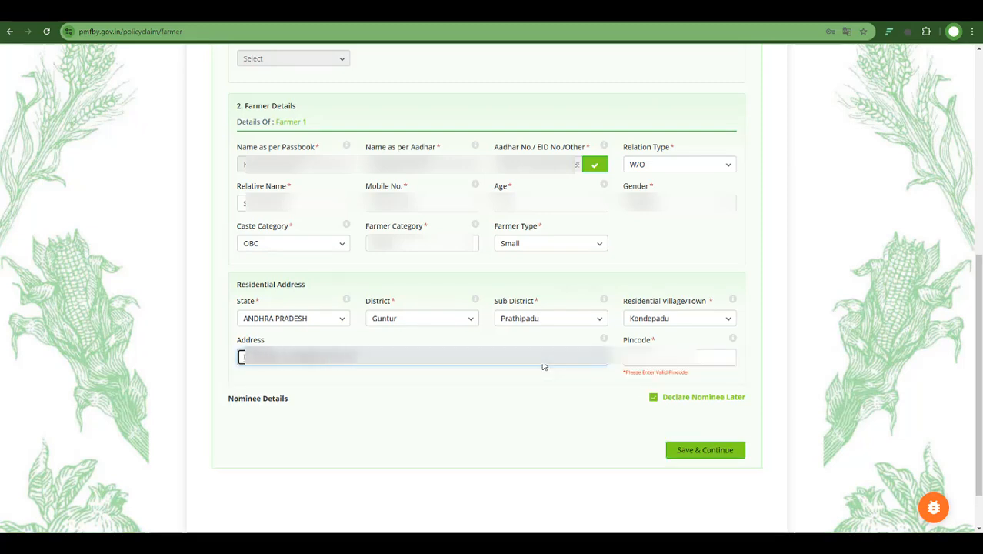
{"action": "type", "text": ", Guntur"}
{"action": "key", "text": "Tab"}
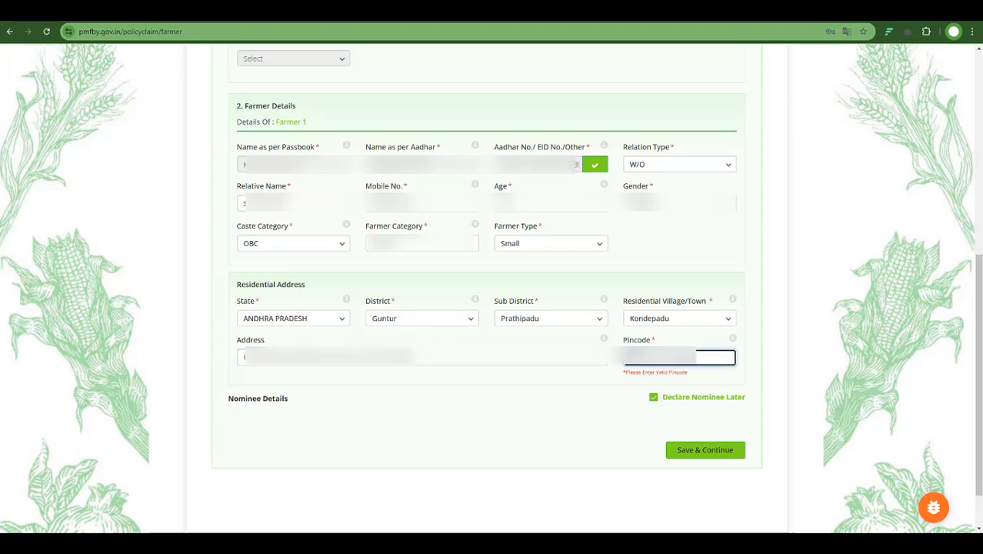
{"action": "left_click", "coordinate": [705, 449]}
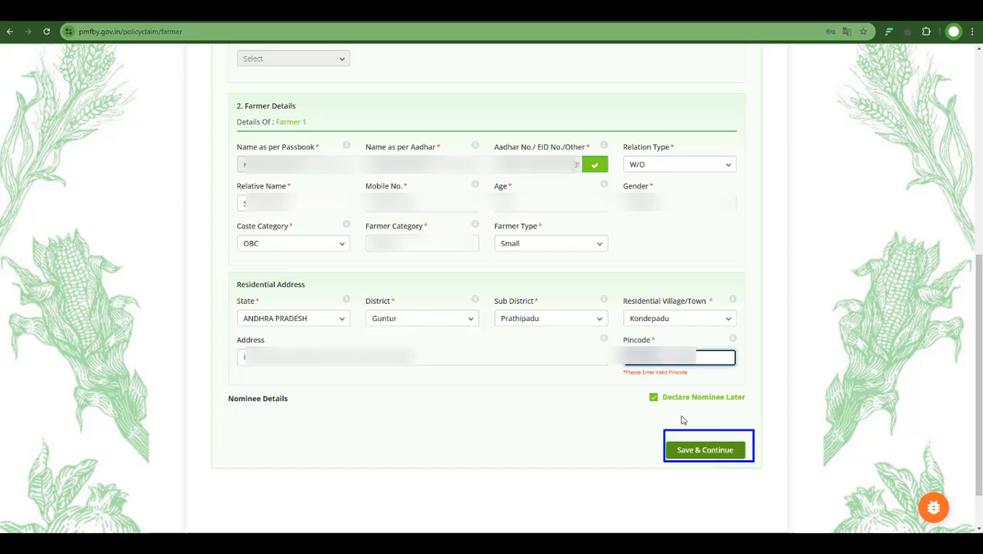
{"action": "left_click", "coordinate": [703, 440]}
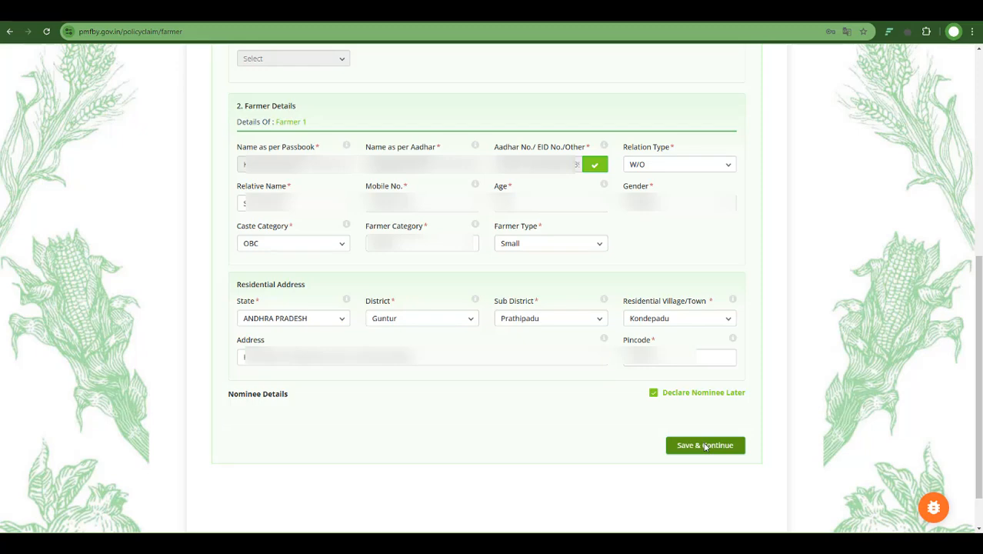
- Set the crop location district to Guntur, mandal to Prathipadu and gram panchayat to not available
{"action": "scroll", "coordinate": [438, 169], "scroll_direction": "up", "scroll_amount": 1}
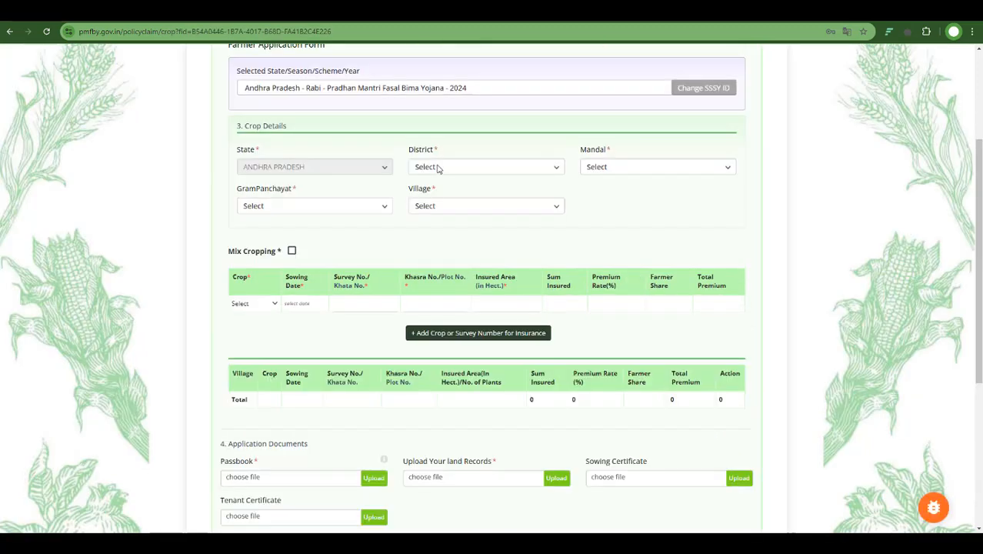
{"action": "left_click", "coordinate": [439, 168]}
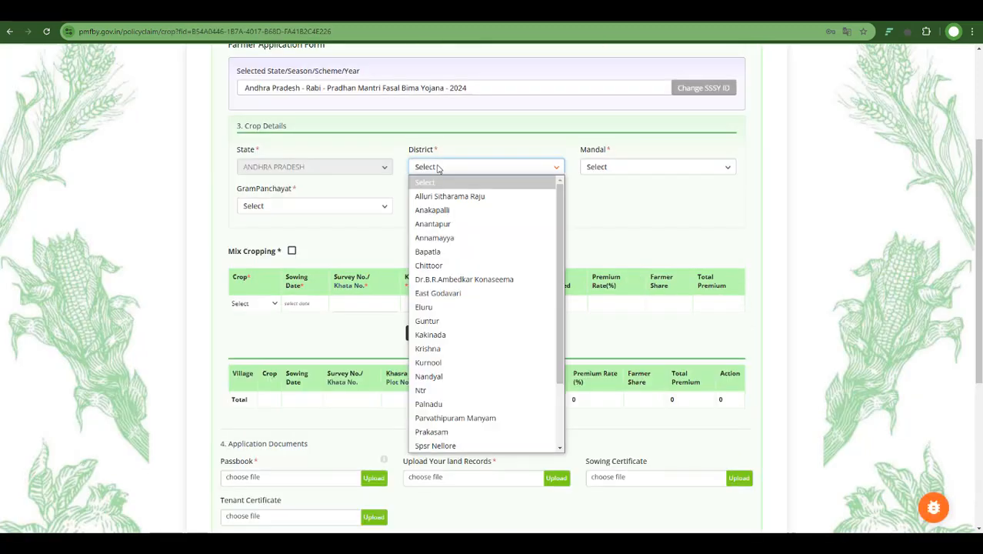
{"action": "left_click", "coordinate": [444, 335]}
{"action": "left_click", "coordinate": [616, 166]}
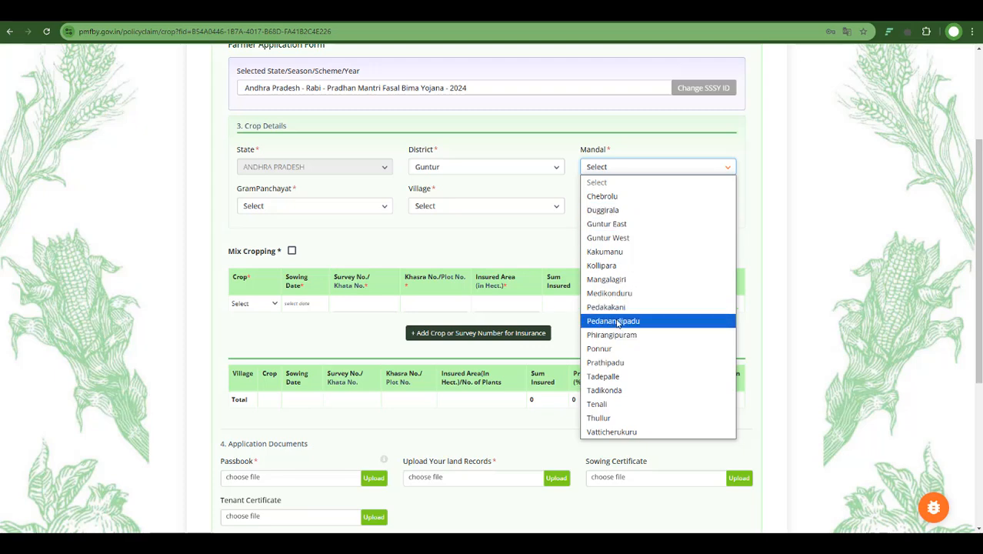
{"action": "left_click", "coordinate": [619, 363]}
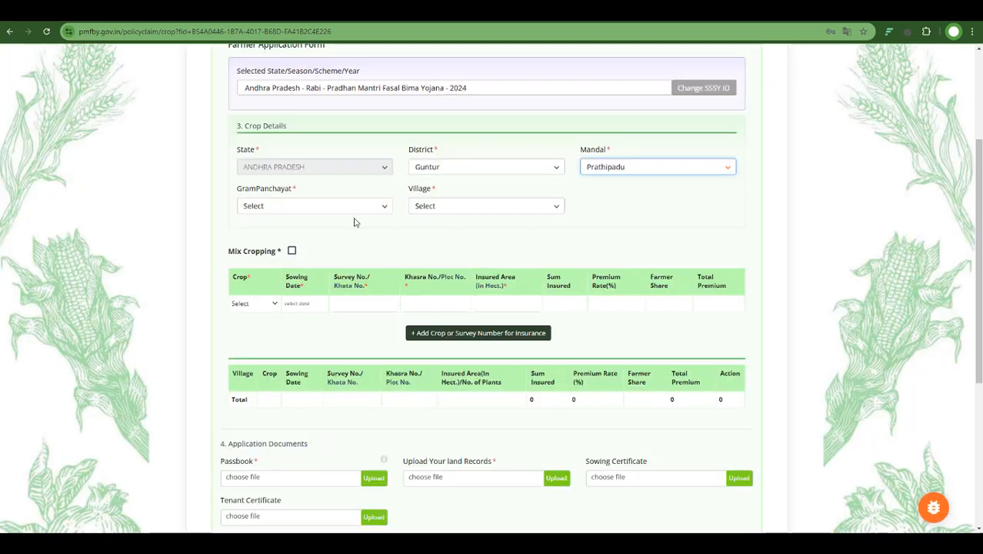
{"action": "left_click", "coordinate": [314, 207]}
{"action": "left_click", "coordinate": [305, 235]}
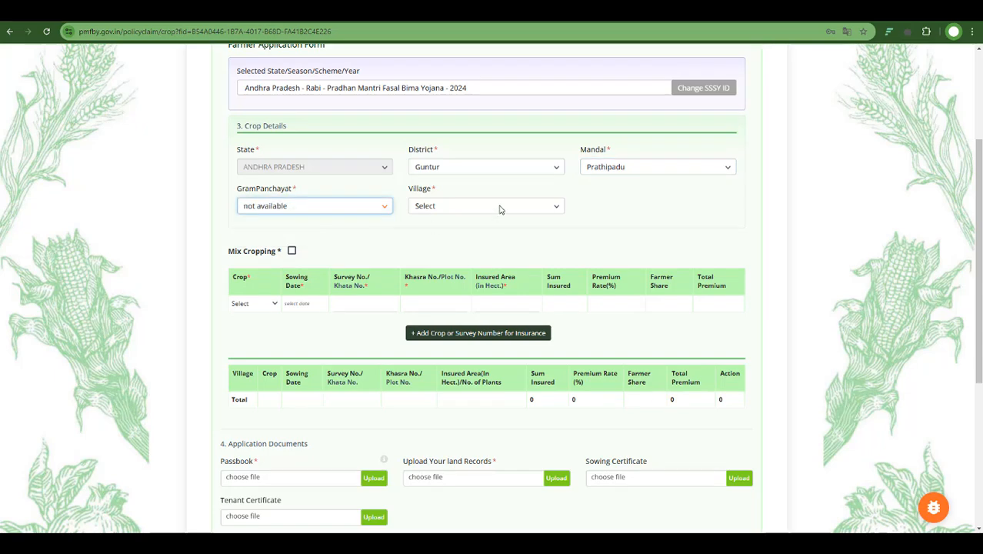
- Set the crop village to Enamadala and choose Bengal Gram as the crop
{"action": "left_click", "coordinate": [500, 208]}
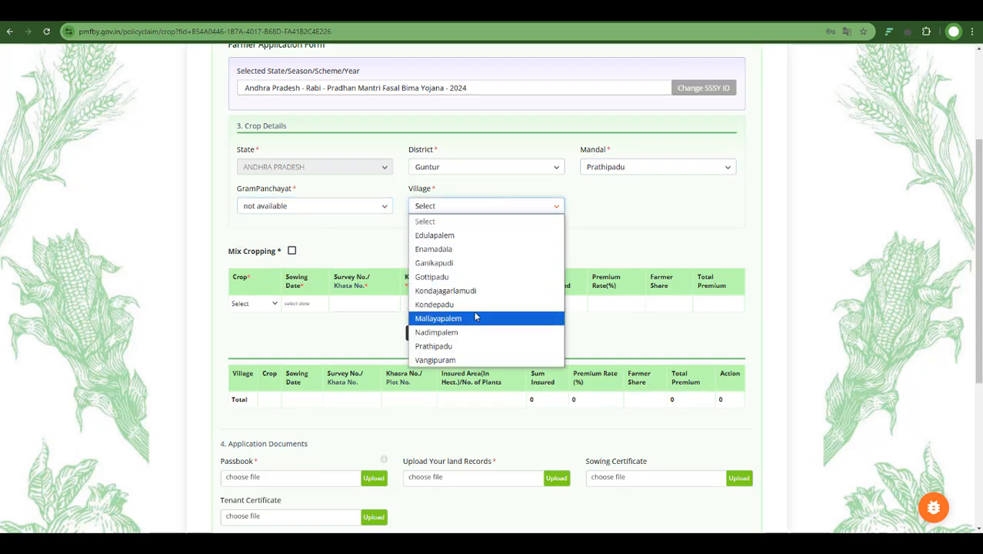
{"action": "left_click", "coordinate": [271, 307]}
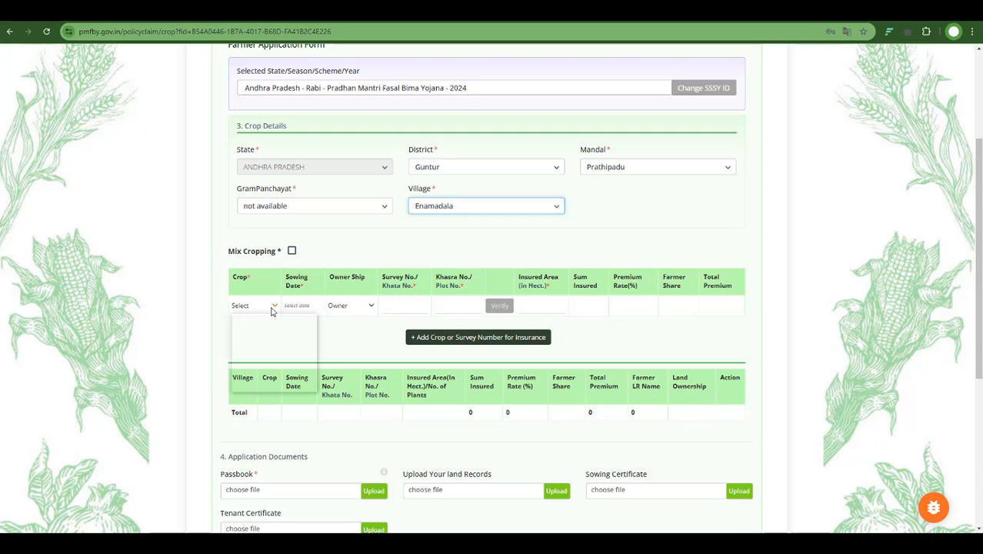
{"action": "left_click", "coordinate": [257, 386]}
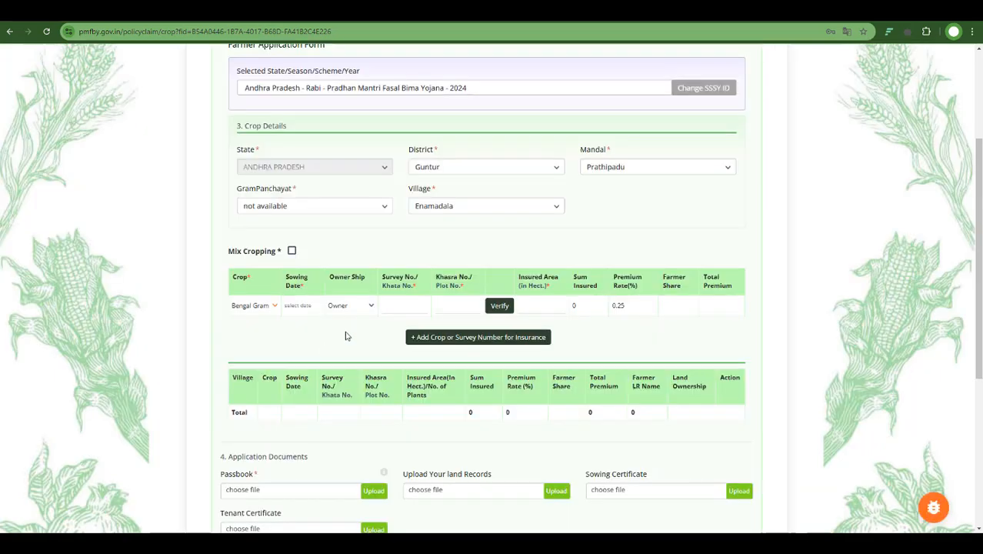
- Set the sowing date to 20-11-2024 and the ownership to Tenant
{"action": "left_click", "coordinate": [313, 307]}
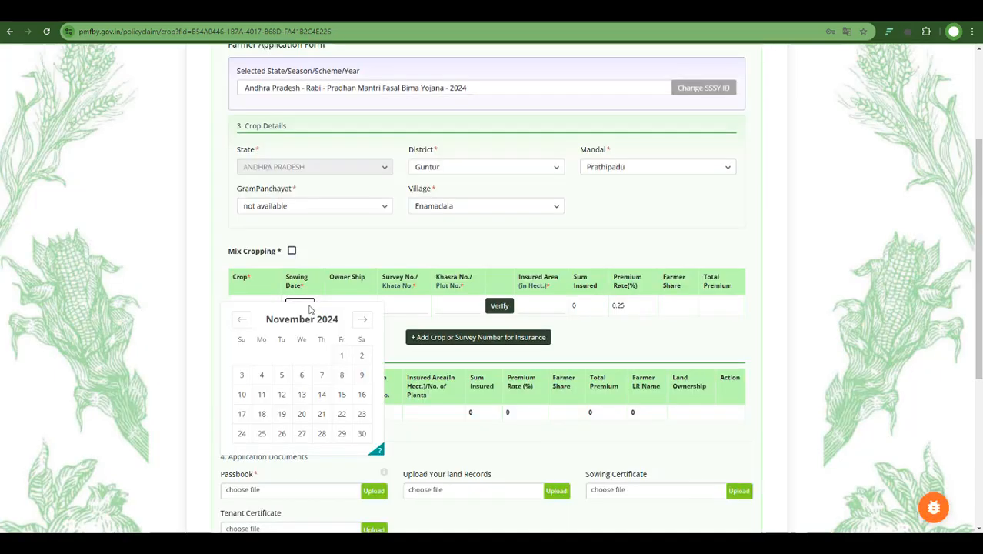
{"action": "left_click", "coordinate": [303, 416]}
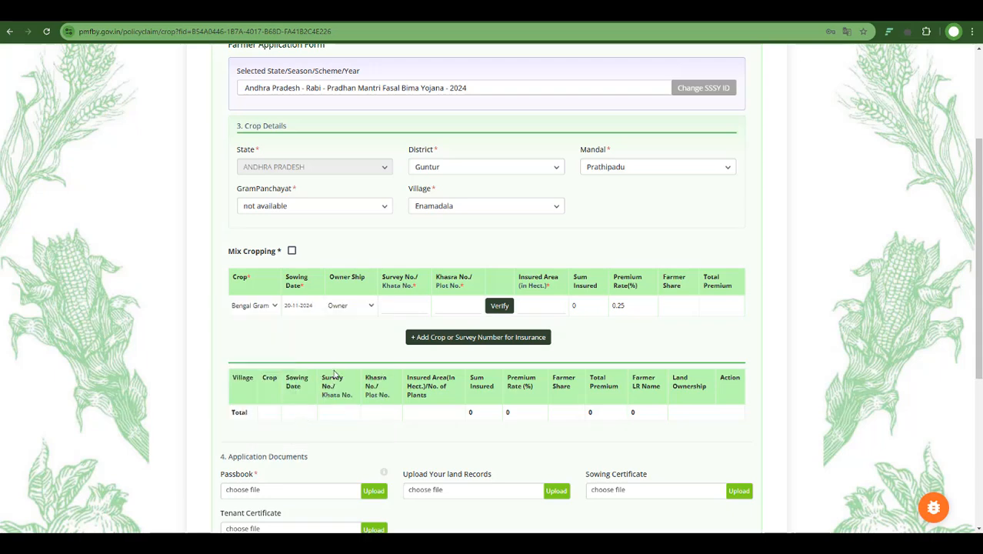
{"action": "left_click", "coordinate": [367, 306]}
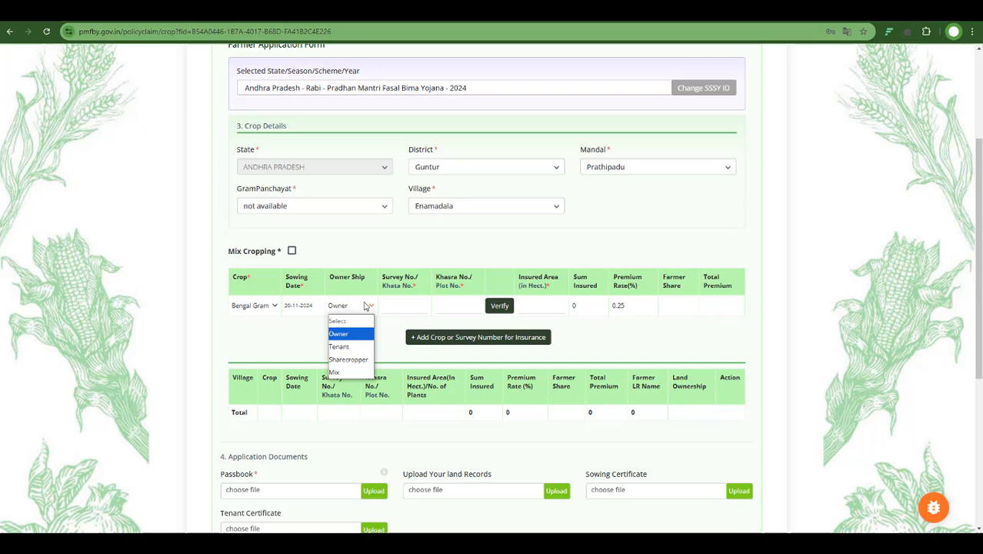
{"action": "left_click", "coordinate": [354, 347]}
- Enter survey number 2604 and khasra number 8011, then verify against the land record
{"action": "left_click", "coordinate": [408, 307]}
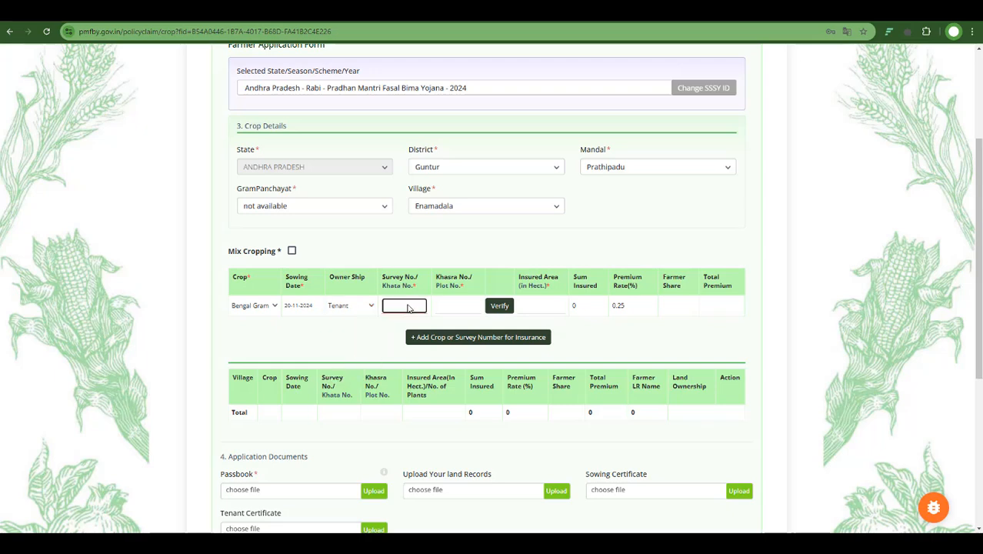
{"action": "left_click", "coordinate": [475, 310]}
{"action": "type", "text": "3011"}
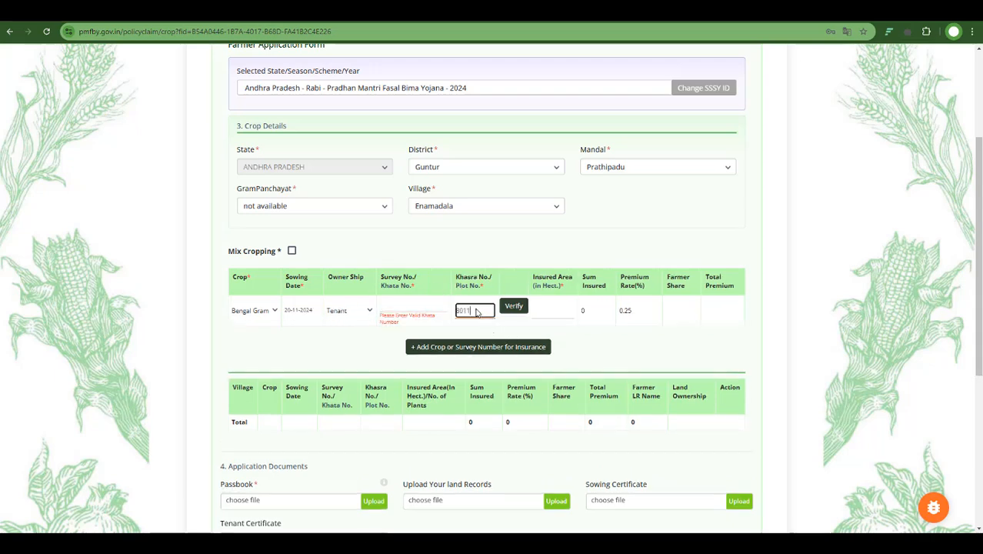
{"action": "left_click", "coordinate": [512, 306]}
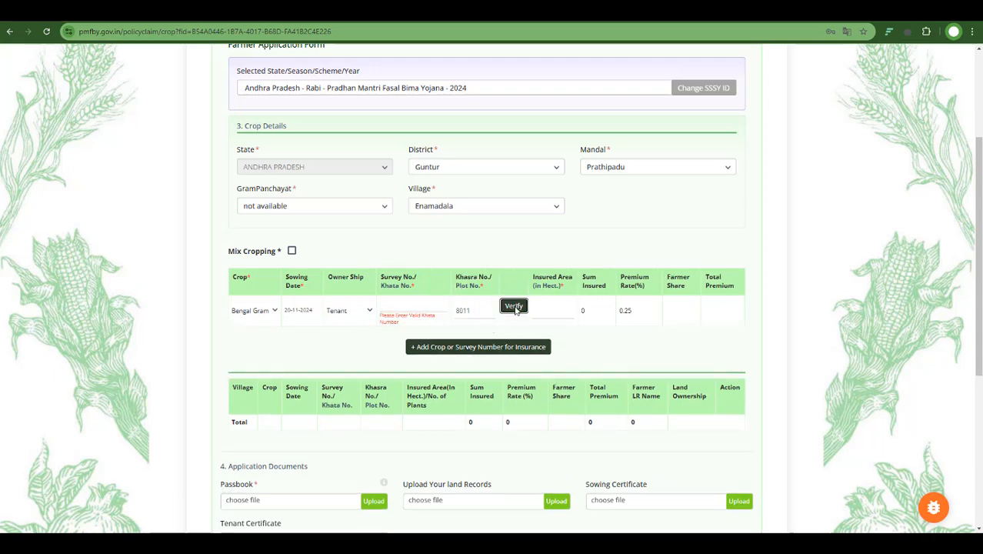
{"action": "left_click", "coordinate": [417, 308]}
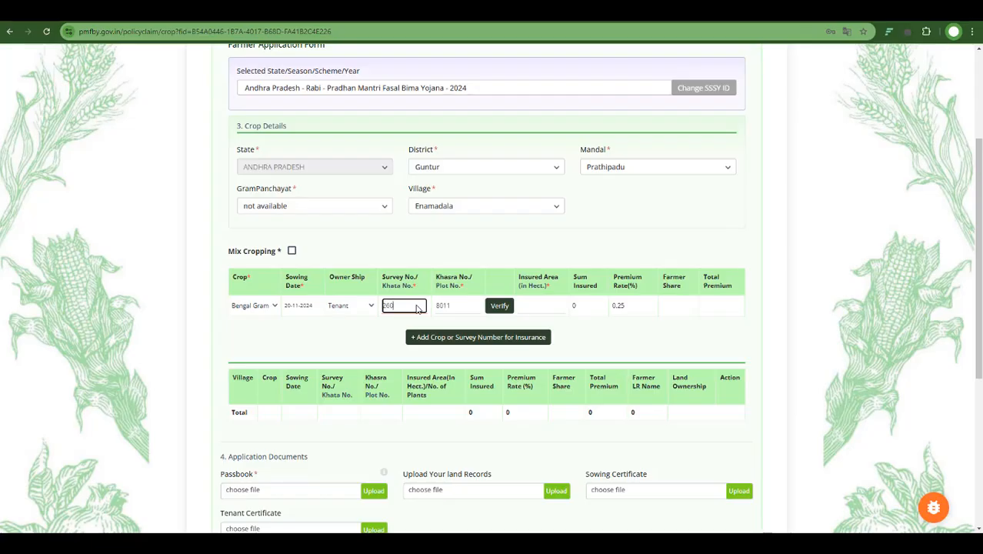
{"action": "left_click", "coordinate": [500, 305]}
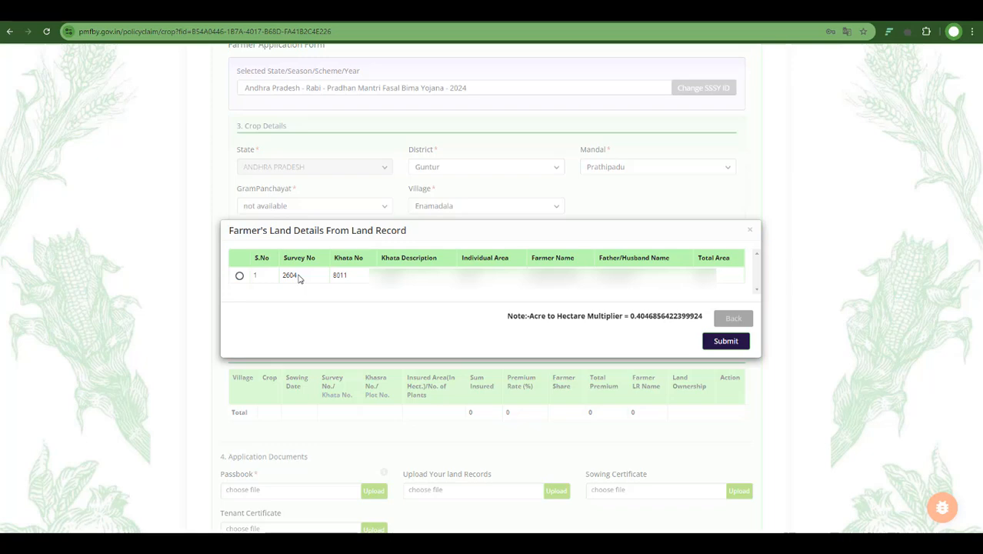
- Select the matching land record, submit it, and add the crop to the insurance list
{"action": "left_click", "coordinate": [239, 275]}
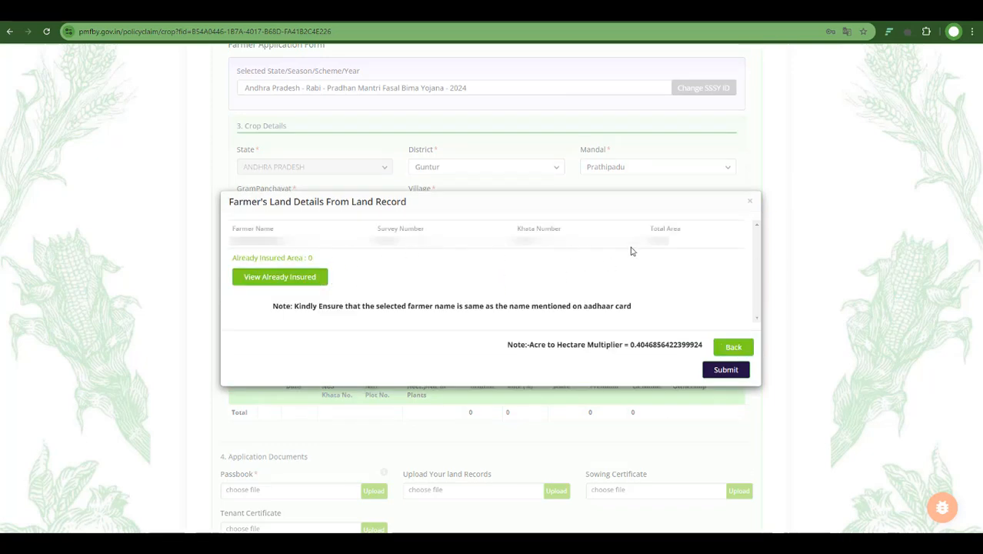
{"action": "left_click", "coordinate": [728, 371]}
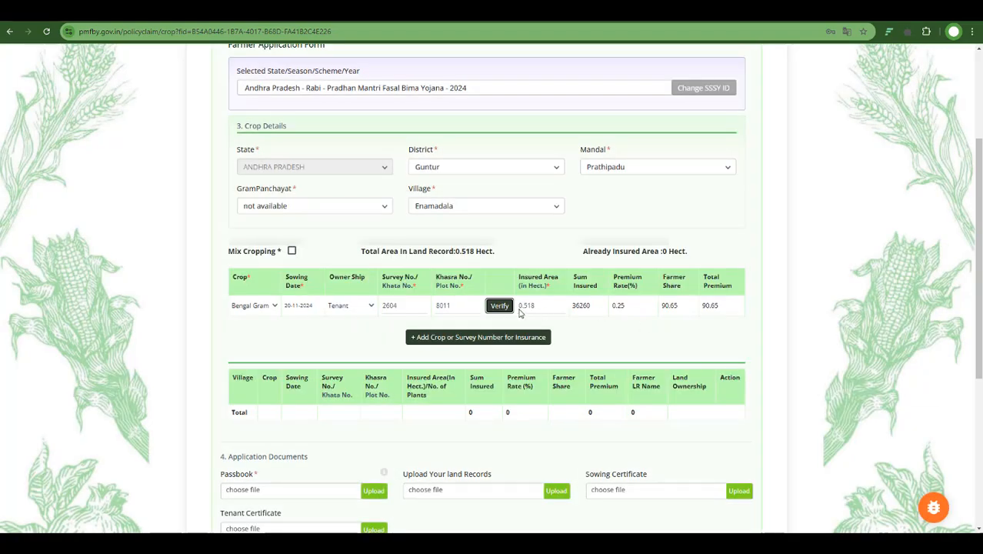
{"action": "scroll", "coordinate": [511, 173], "scroll_direction": "down", "scroll_amount": 3}
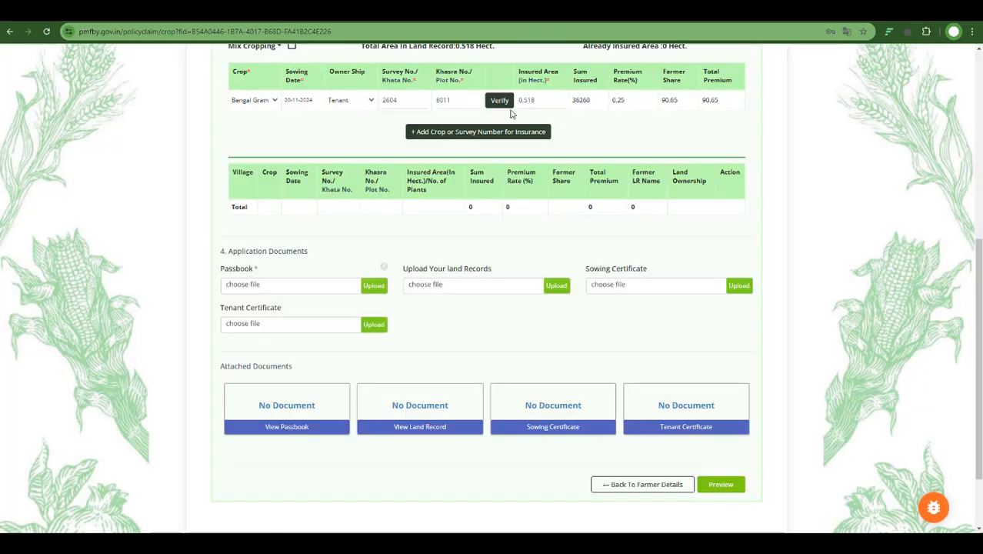
{"action": "left_click", "coordinate": [469, 131]}
- Fill a second crop row with Bengal Gram, sowing date 20-11-2024 and Tenant ownership
{"action": "scroll", "coordinate": [459, 151], "scroll_direction": "up", "scroll_amount": 2}
{"action": "left_click", "coordinate": [260, 254]}
{"action": "left_click", "coordinate": [262, 333]}
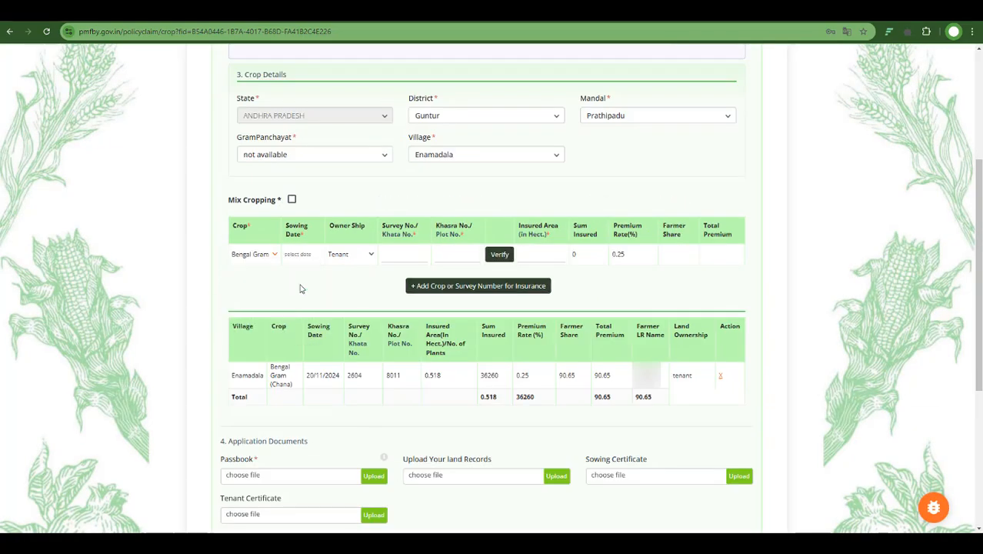
{"action": "left_click", "coordinate": [297, 254]}
{"action": "left_click", "coordinate": [307, 360]}
{"action": "left_click", "coordinate": [350, 254]}
{"action": "left_click", "coordinate": [338, 295]}
- Enter survey number 2629 and khasra number 8011 for the second row and verify
{"action": "left_click", "coordinate": [404, 253]}
{"action": "type", "text": "2629"}
{"action": "left_click", "coordinate": [465, 258]}
{"action": "type", "text": "8011"}
{"action": "left_click", "coordinate": [499, 255]}
- Select the land record, submit it, and add the second crop to the insurance list
{"action": "left_click", "coordinate": [239, 275]}
{"action": "left_click", "coordinate": [726, 370]}
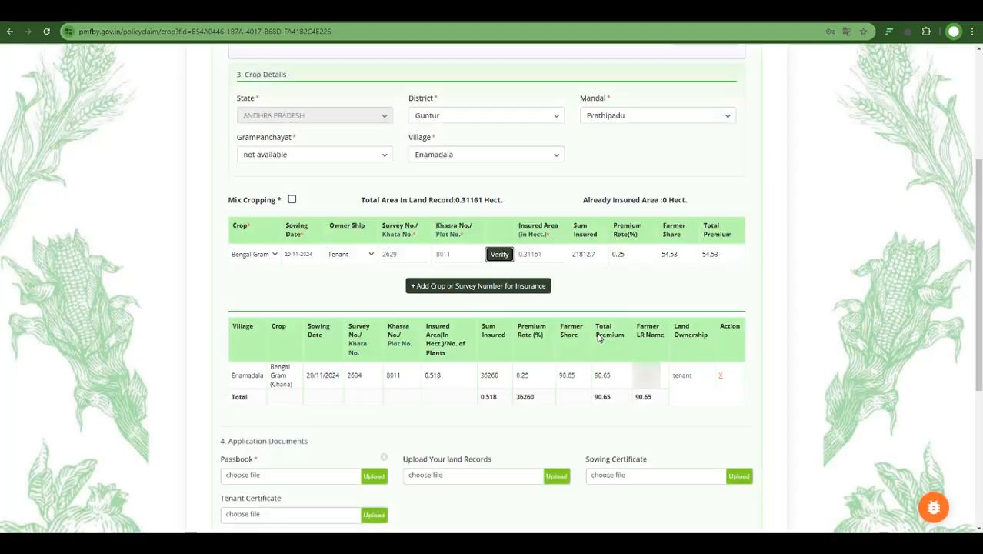
{"action": "left_click", "coordinate": [492, 287]}
- Fill a third crop row with Bengal Gram, sowing date 20-11-2024 and Tenant ownership
{"action": "left_click", "coordinate": [246, 254]}
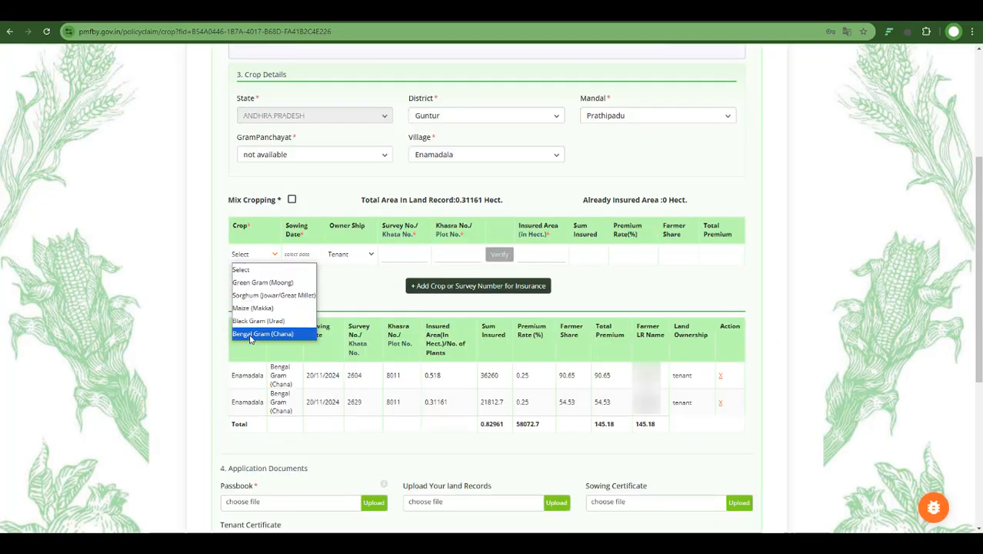
{"action": "left_click", "coordinate": [250, 334]}
{"action": "left_click", "coordinate": [298, 254]}
{"action": "left_click", "coordinate": [303, 363]}
{"action": "left_click", "coordinate": [350, 253]}
{"action": "left_click", "coordinate": [338, 292]}
- Enter survey number 4006 and khasra number 8011 for the third row, verify, and add the matching land record to the insurance list
{"action": "left_click", "coordinate": [403, 253]}
{"action": "type", "text": "4006"}
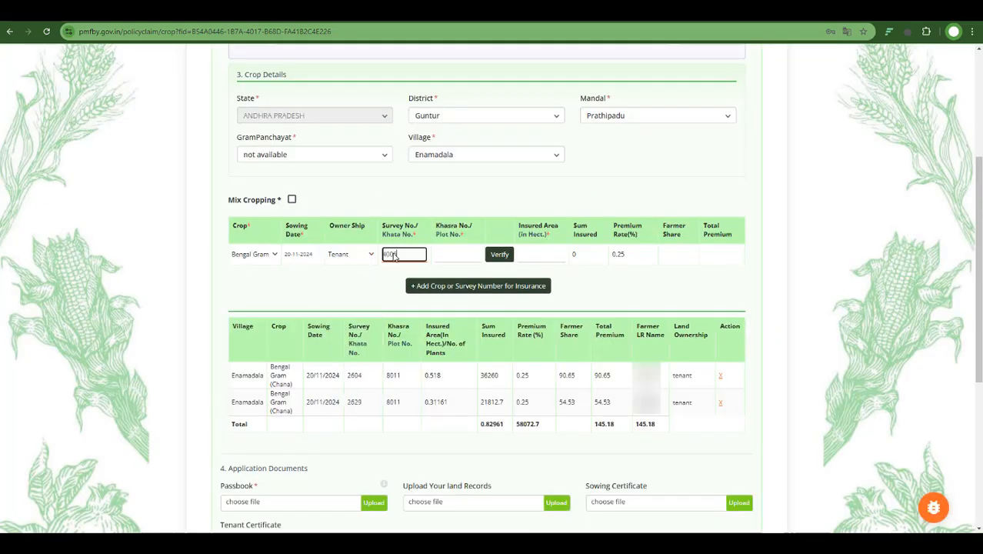
{"action": "left_click", "coordinate": [443, 257]}
{"action": "type", "text": "8011"}
{"action": "left_click", "coordinate": [499, 257]}
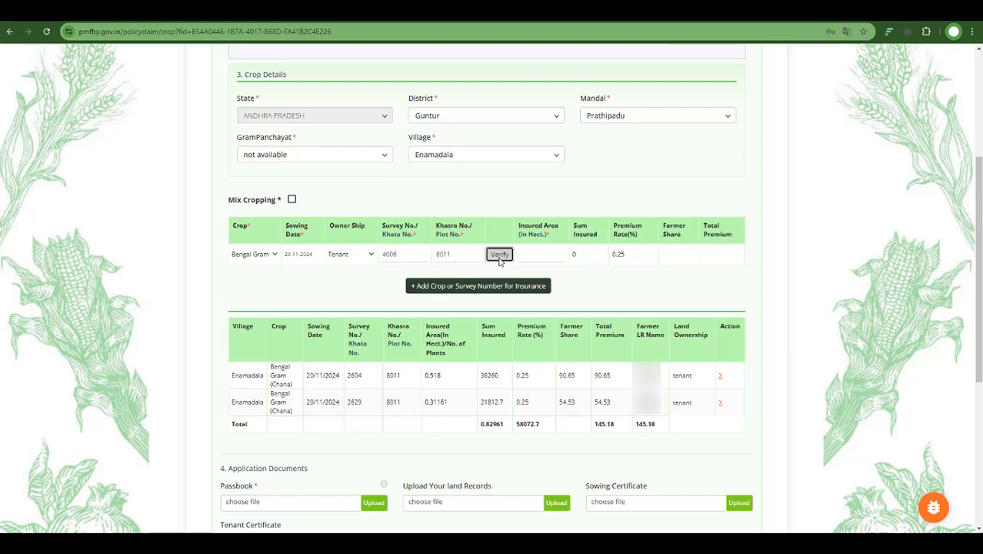
{"action": "left_click", "coordinate": [235, 278]}
{"action": "left_click", "coordinate": [717, 368]}
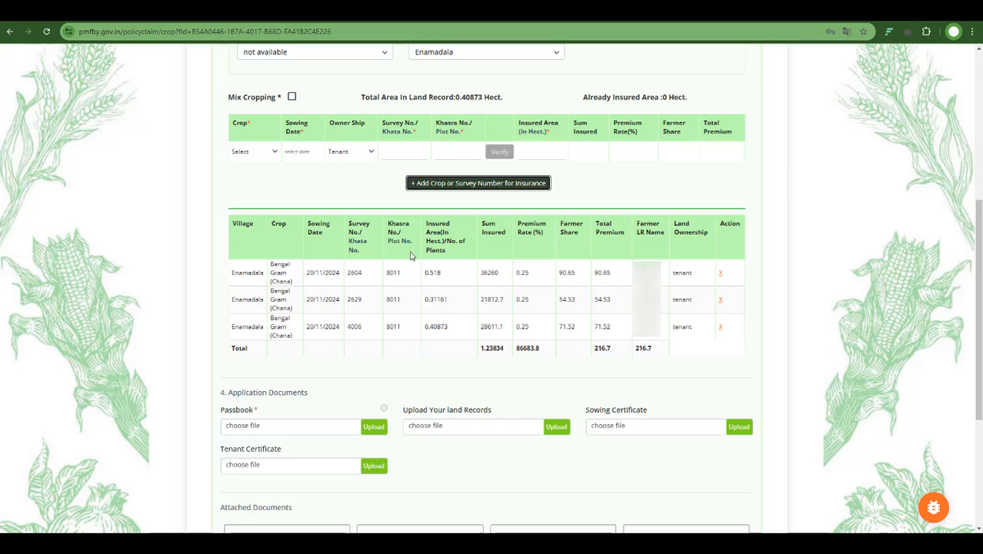
- Choose the bank passbook PDF from Downloads and upload it as the Passbook document
{"action": "scroll", "coordinate": [411, 256], "scroll_direction": "down", "scroll_amount": 1}
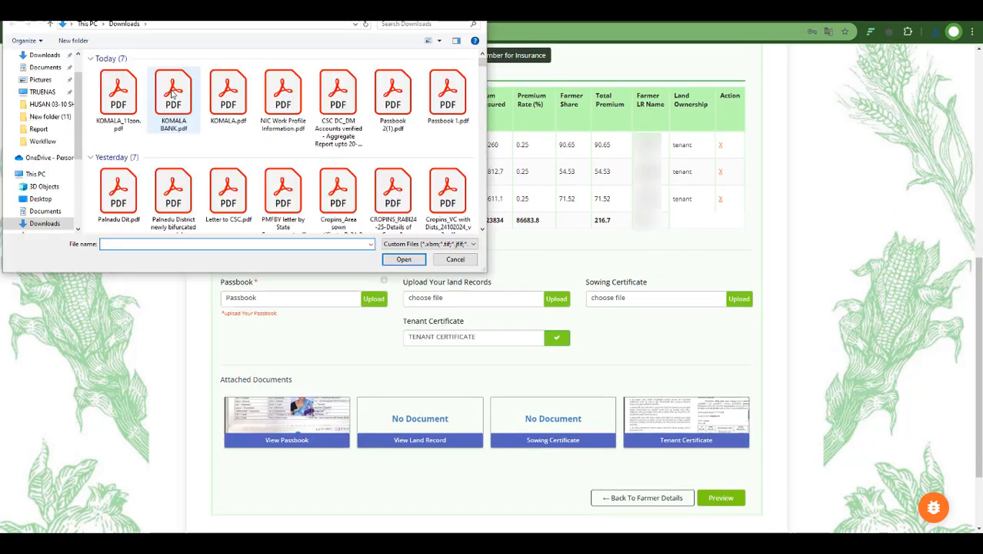
{"action": "left_click", "coordinate": [173, 93]}
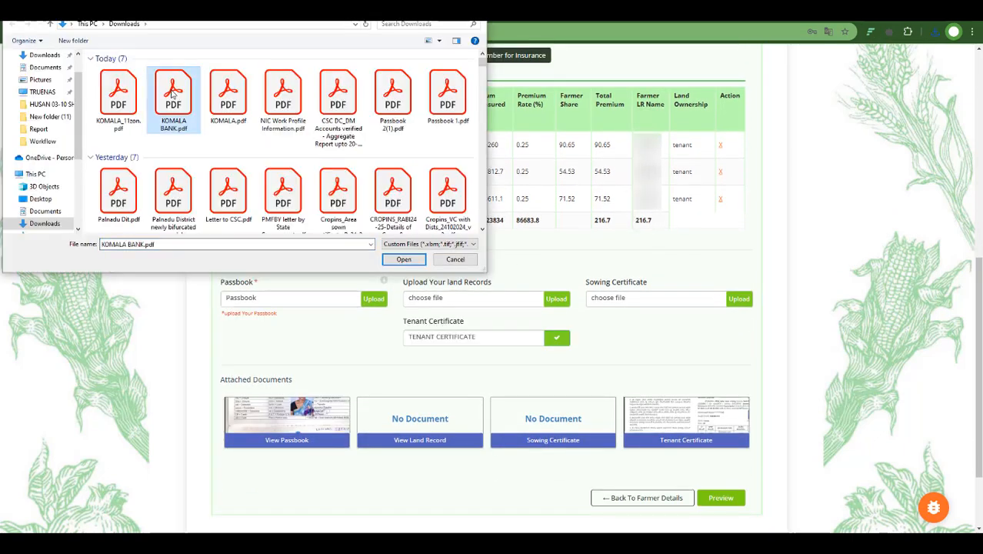
{"action": "left_click", "coordinate": [403, 259]}
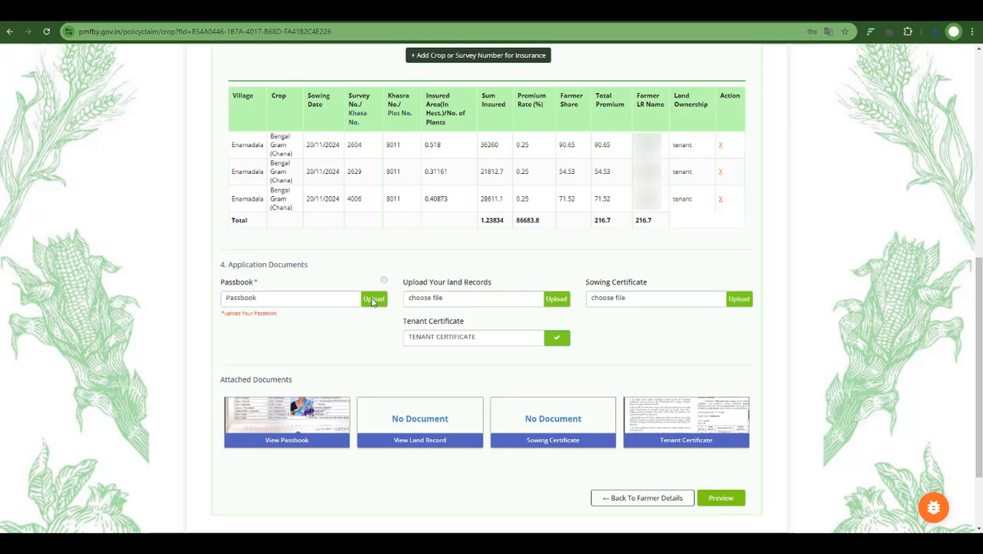
{"action": "left_click", "coordinate": [373, 299]}
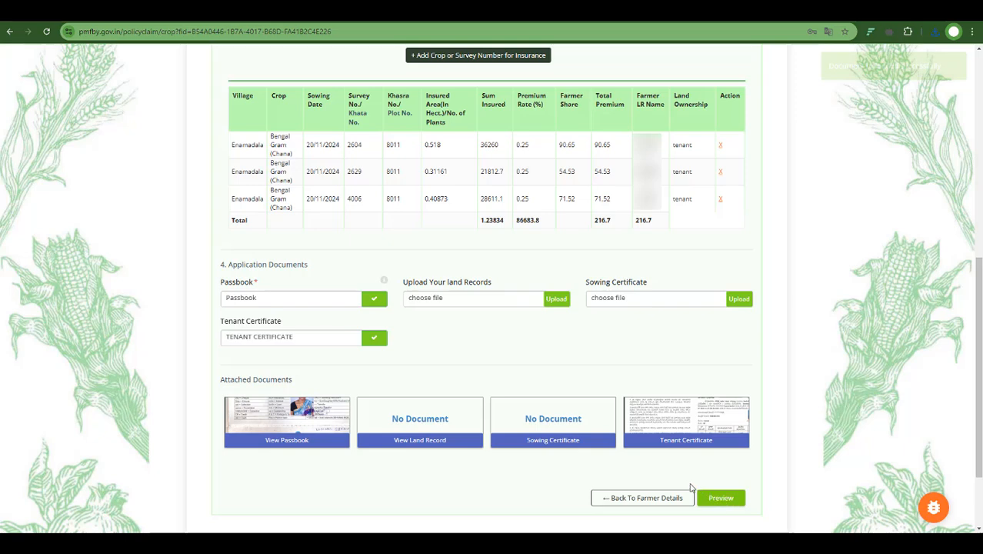
- Preview the application, submit it, and choose to make the premium payment
{"action": "left_click_drag", "start_coordinate": [695, 483], "coordinate": [754, 510]}
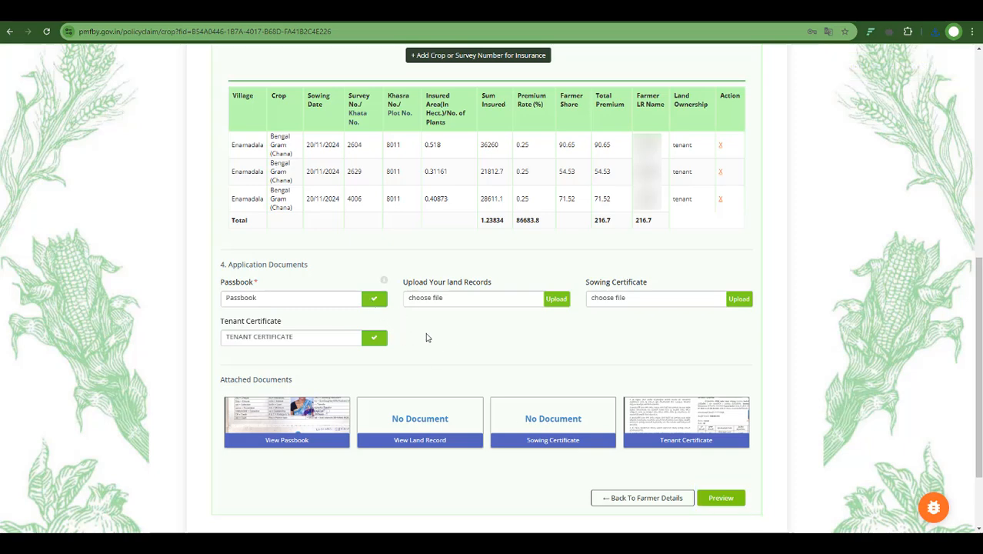
{"action": "left_click", "coordinate": [723, 498]}
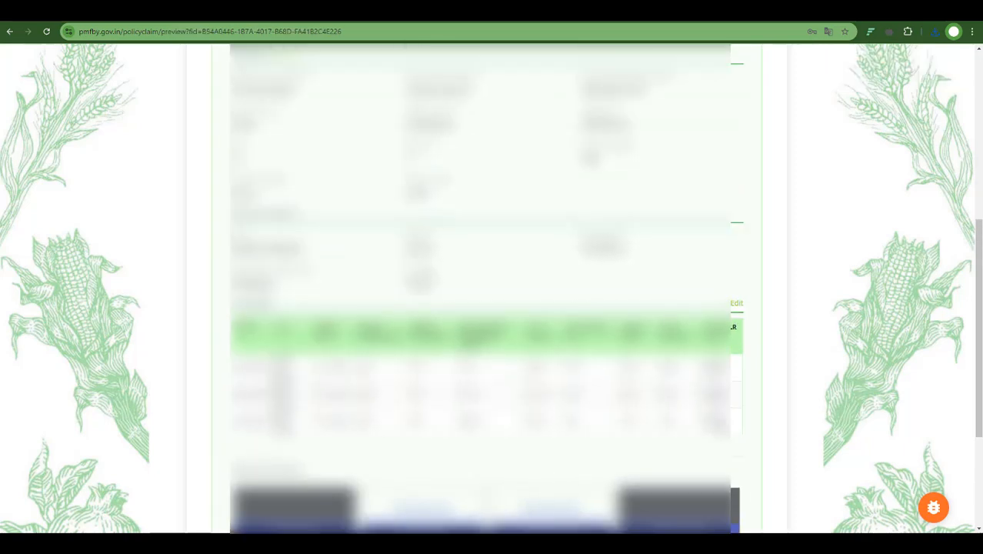
{"action": "scroll", "coordinate": [644, 309], "scroll_direction": "up", "scroll_amount": 8}
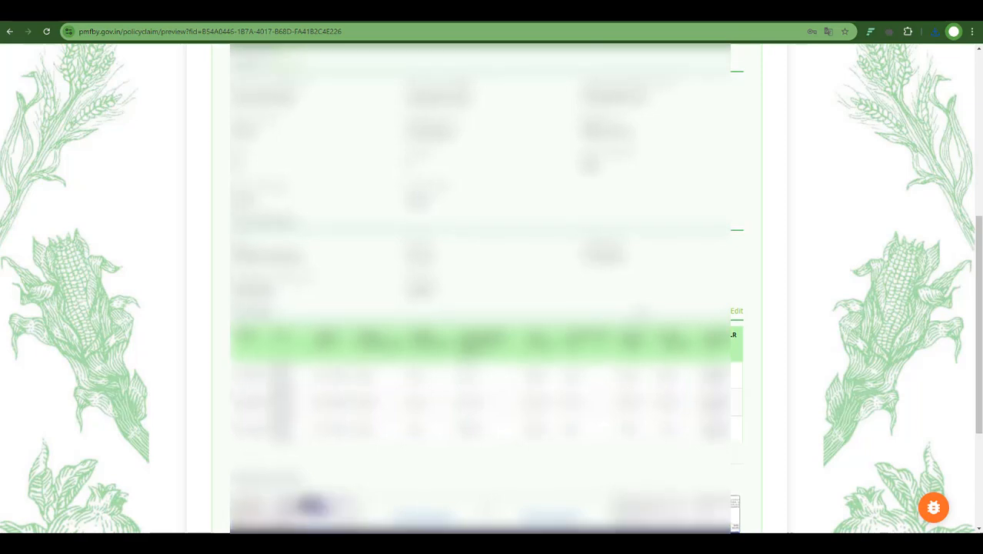
{"action": "scroll", "coordinate": [645, 309], "scroll_direction": "down", "scroll_amount": 5}
{"action": "scroll", "coordinate": [677, 384], "scroll_direction": "down", "scroll_amount": 5}
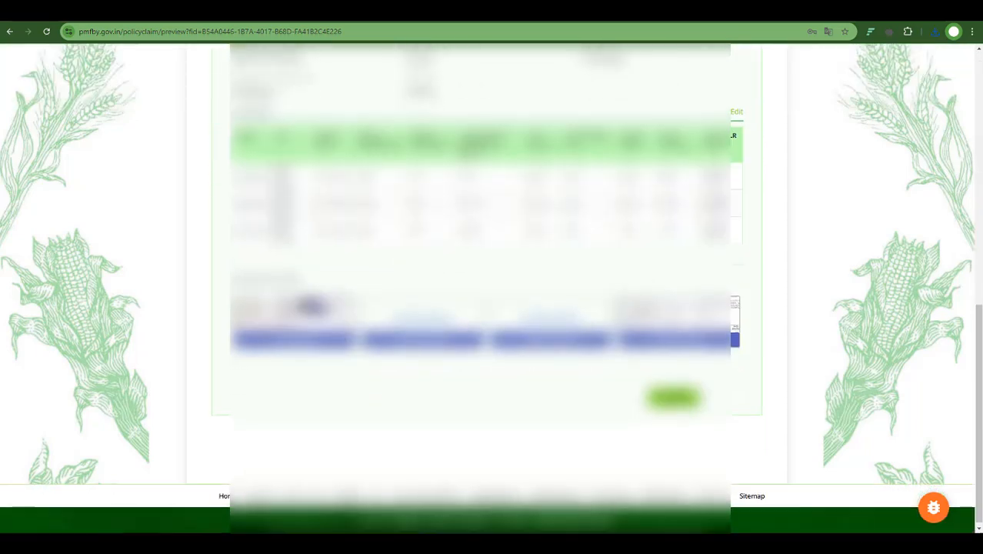
{"action": "left_click", "coordinate": [677, 393]}
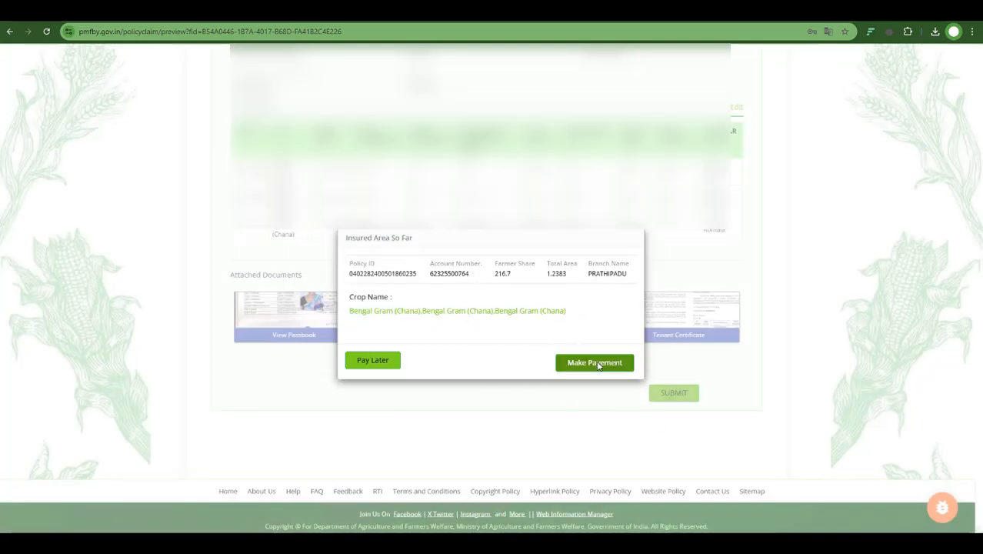
{"action": "left_click", "coordinate": [598, 366]}
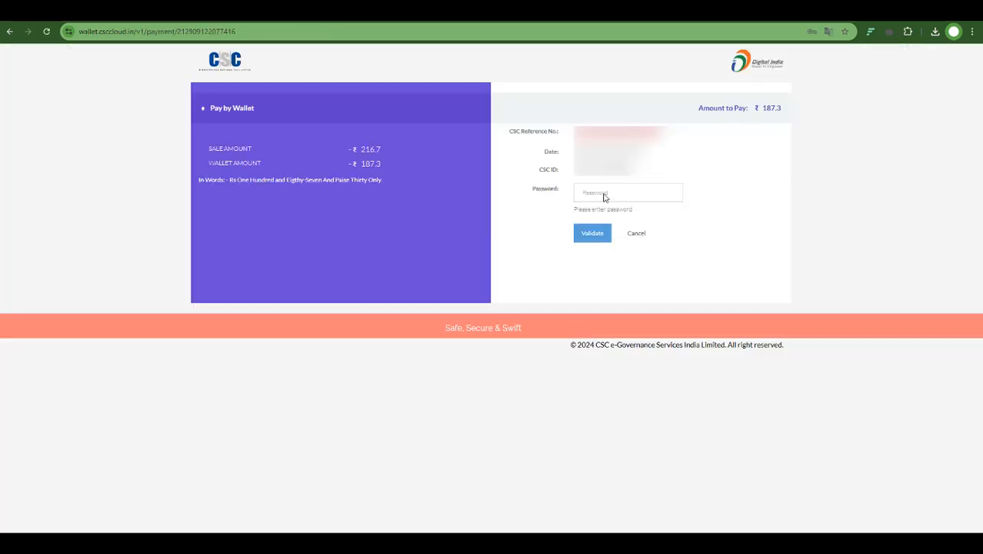
- Enter the CSC wallet password on the payment page
{"action": "left_click", "coordinate": [603, 197]}
{"action": "type", "text": "••••••••••"}
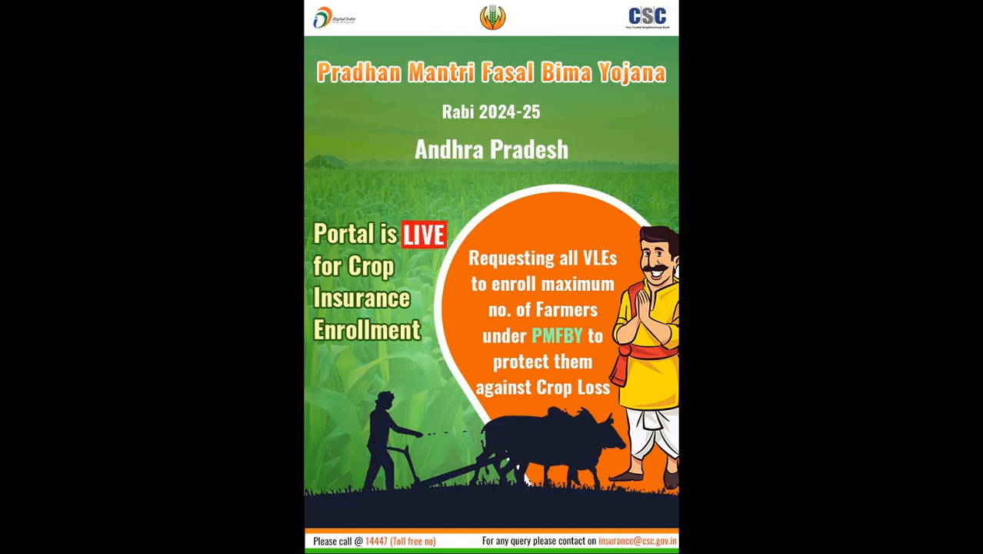